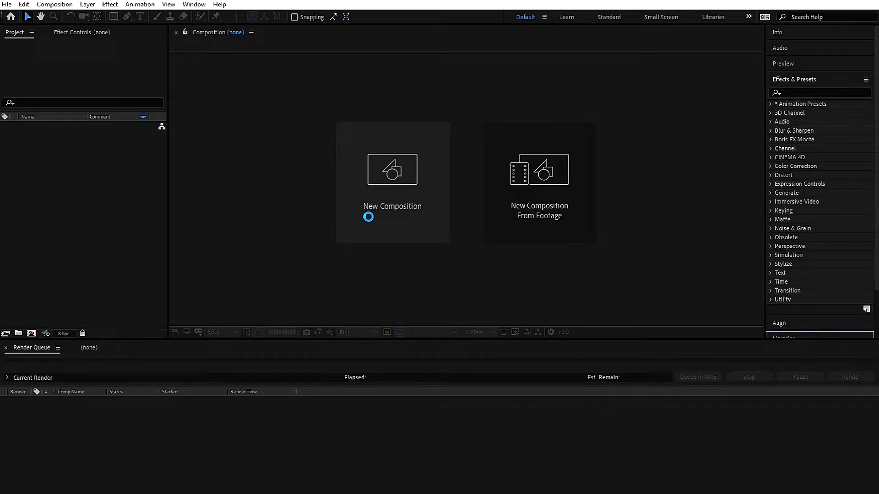
Create the 1920×1080, 30 fps Comp 1 and place the imported flower.png at its centre
left_click(369, 218)
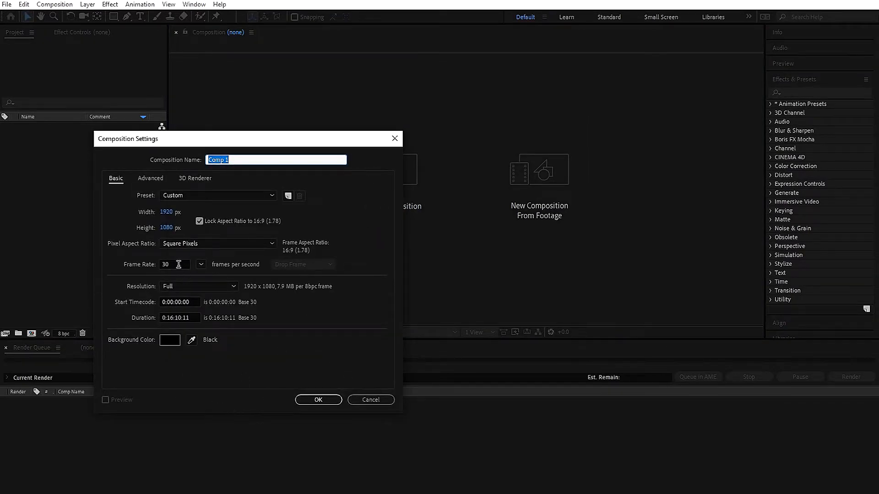
left_click(308, 399)
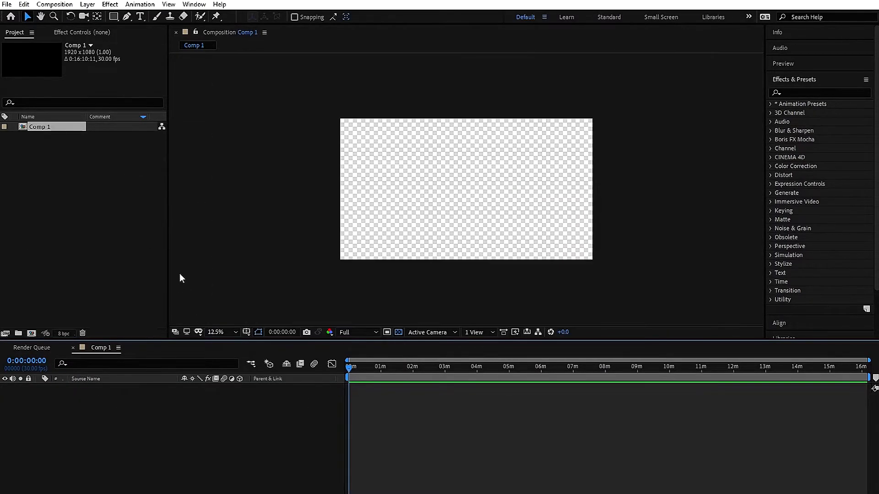
left_click(56, 493)
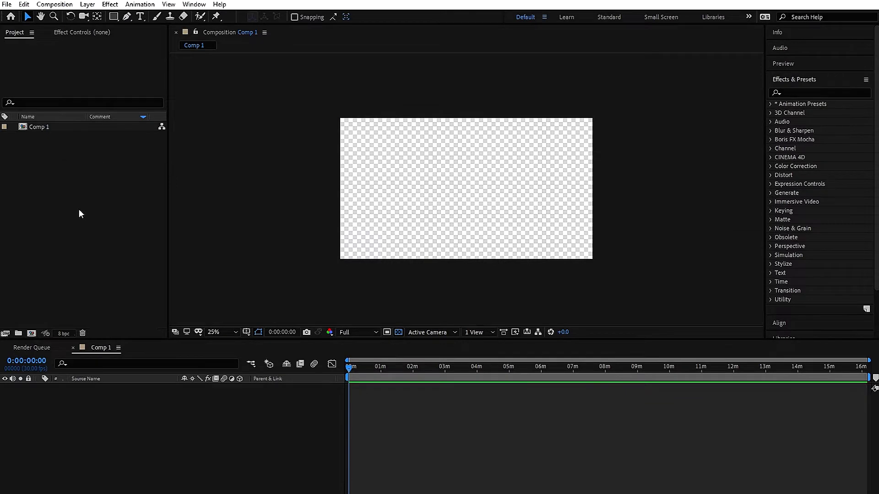
left_click_drag(57, 127, 462, 182)
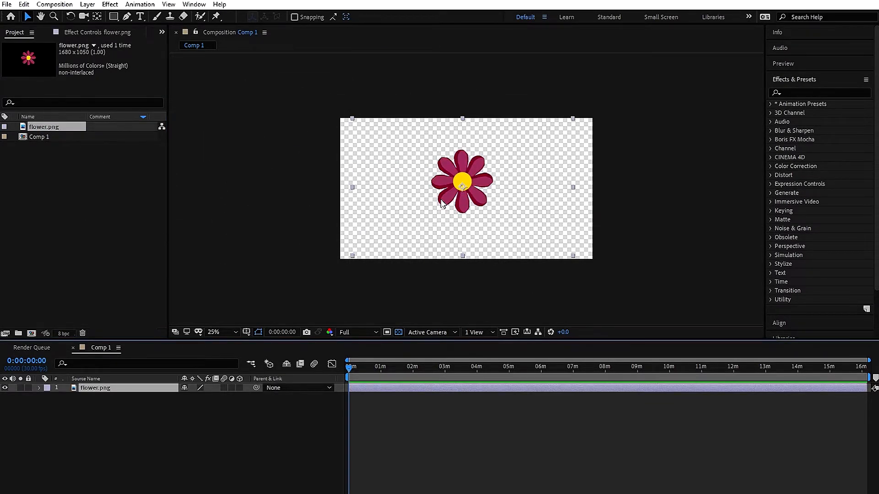
Duplicate the flower layer and move a copy down to the lower left
scroll(443, 204, "up", 1)
scroll(443, 204, "down", 1)
left_click(133, 393)
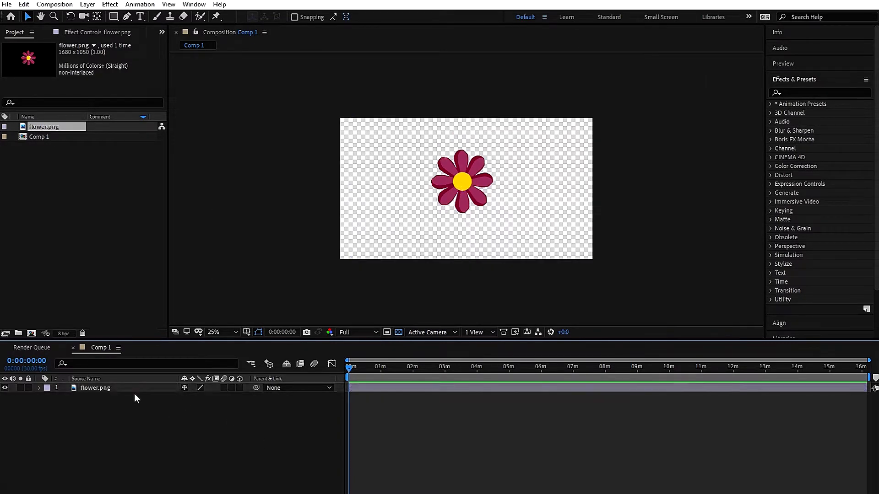
left_click(98, 390)
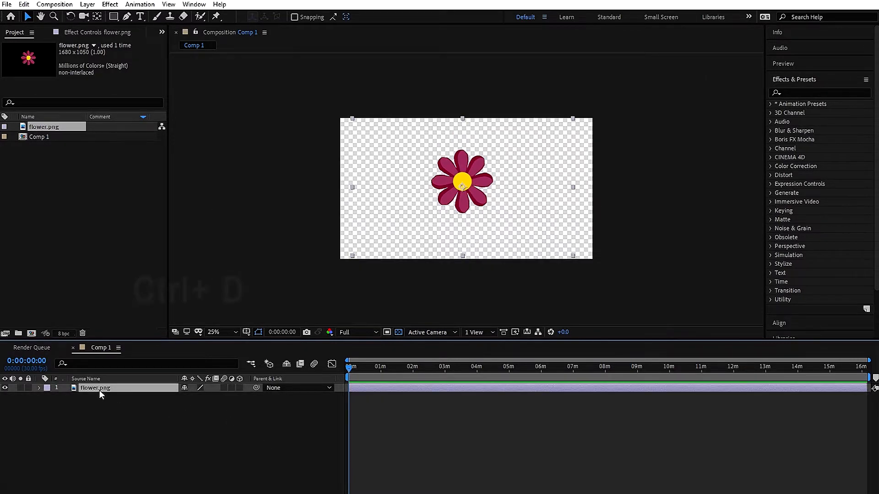
key("ctrl+d")
key("ctrl+d")
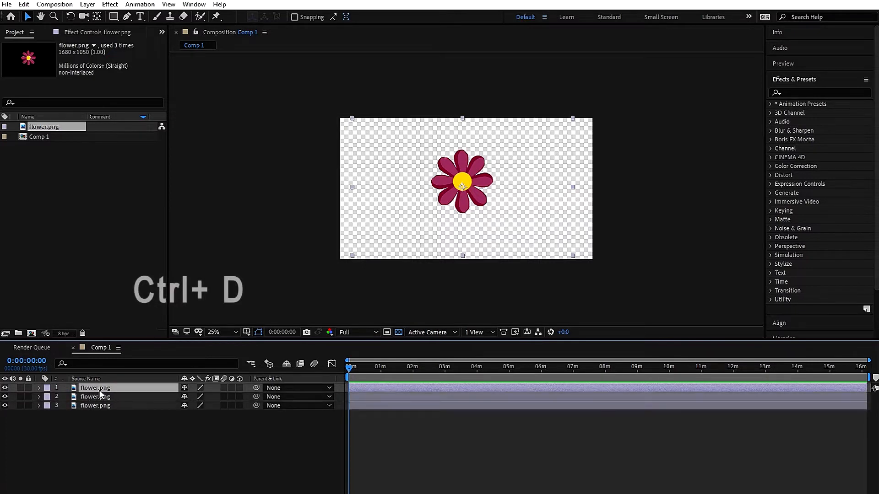
left_click_drag(452, 186, 383, 207)
mouse_move(463, 201)
left_mouse_down()
mouse_move(475, 203)
mouse_move(465, 203)
left_mouse_up()
Move the second flower copy to the lower right, then select the left flower's layer
left_click(110, 397)
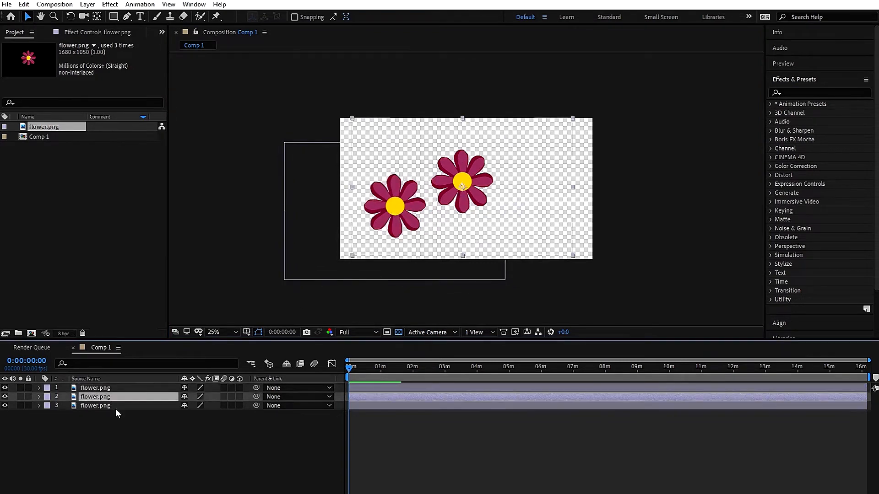
left_click_drag(479, 187, 555, 216)
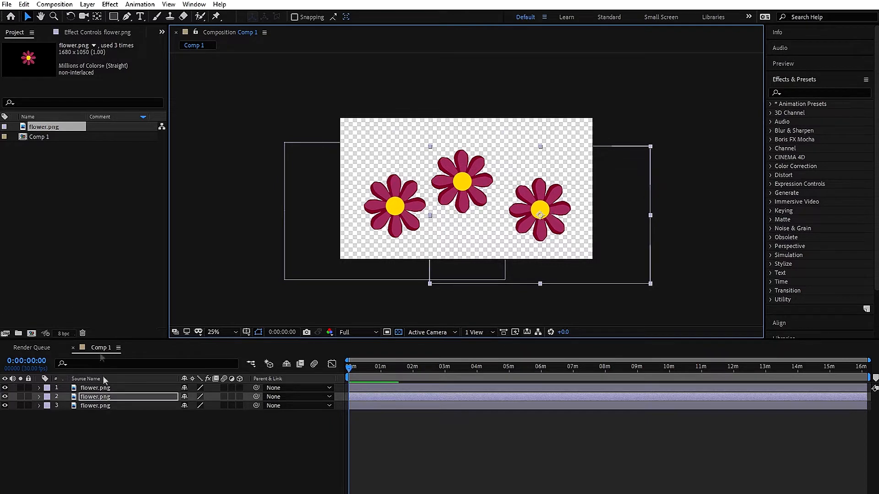
left_click(102, 406)
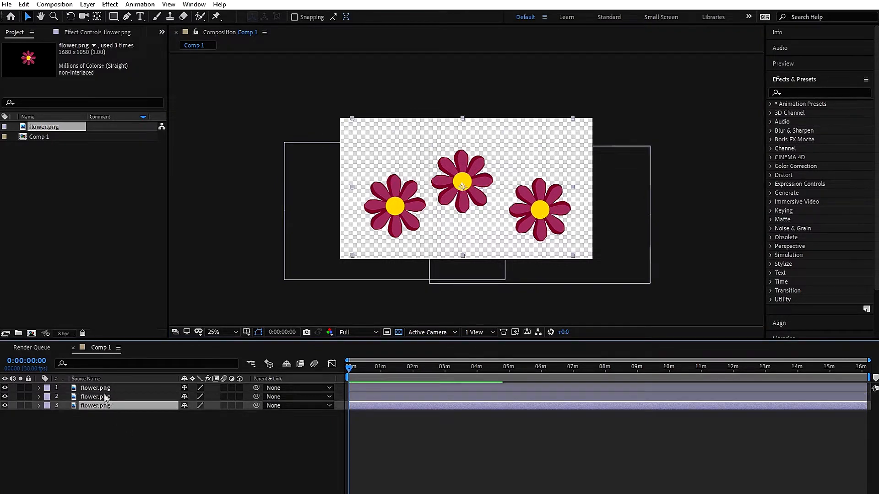
left_click(104, 393)
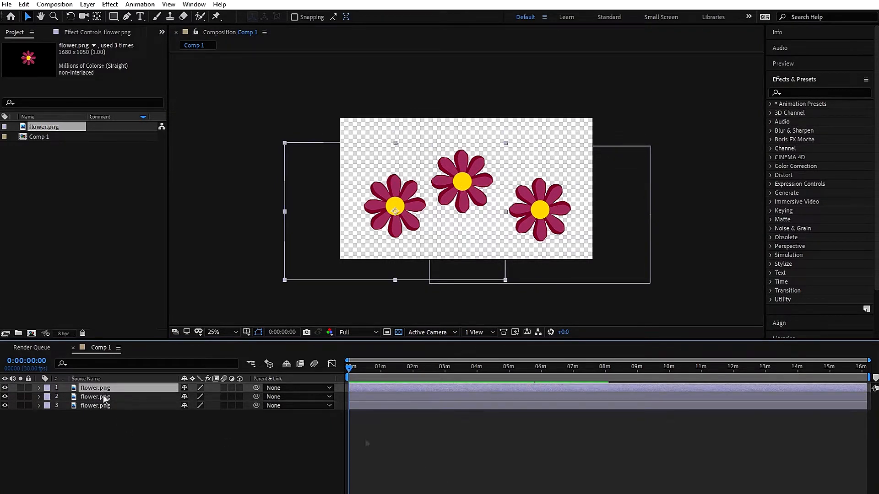
Keyframe the left flower's Scale from 100% at 0 s to about 137% near 3.5 s
key("s")
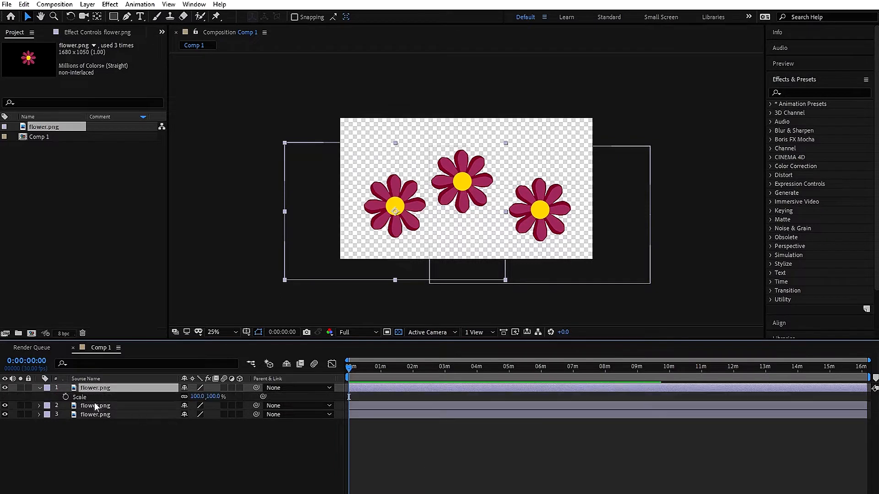
left_click(65, 397)
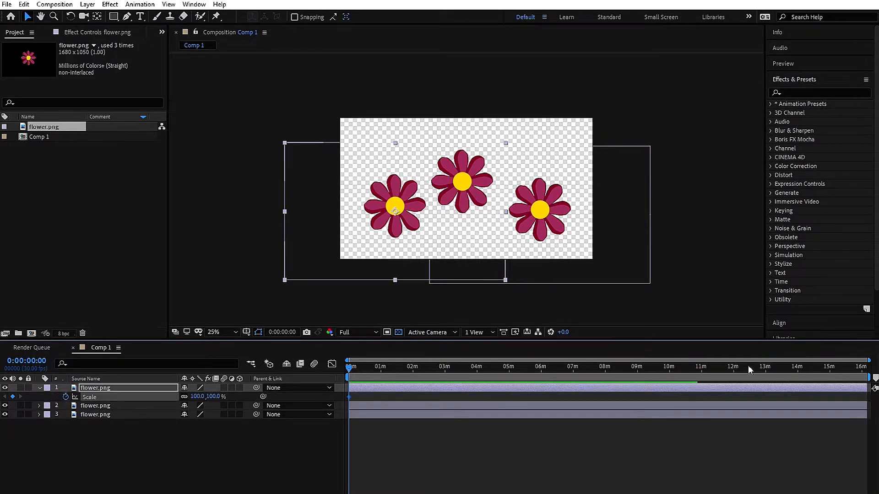
left_click_drag(869, 360, 381, 371)
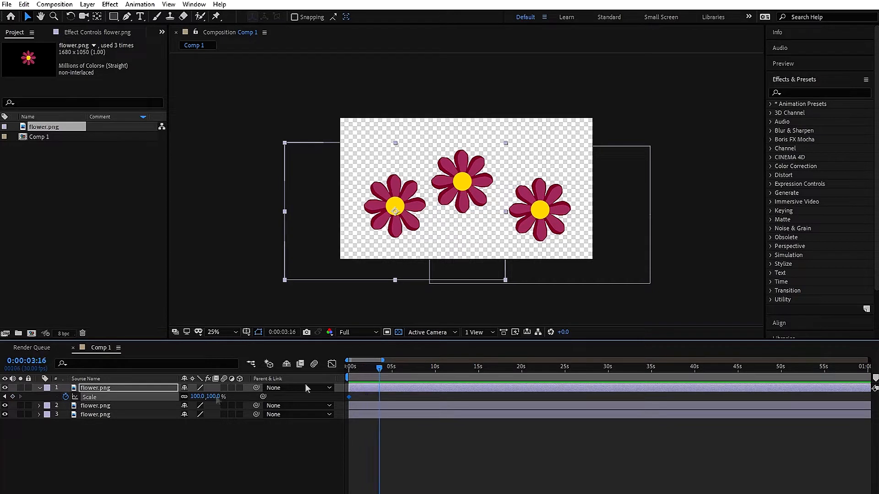
left_click_drag(198, 396, 214, 392)
left_click(377, 369)
left_click_drag(378, 369, 349, 370)
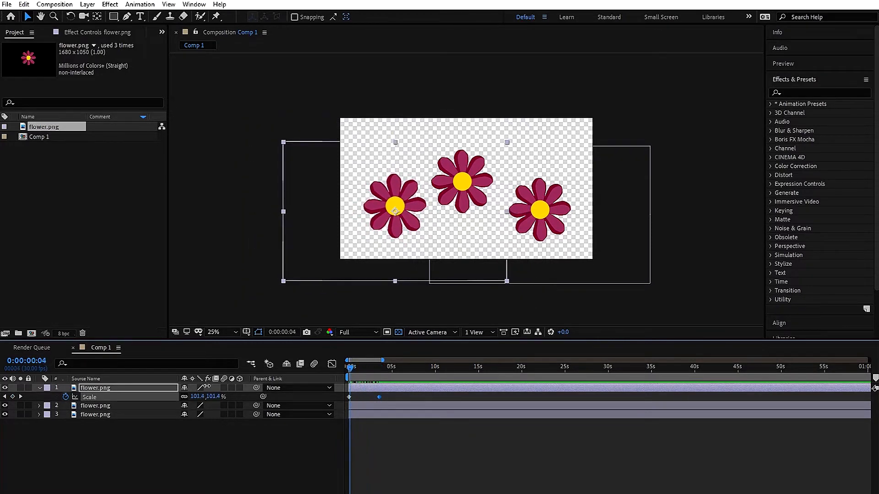
Replace the left flower's default Scale expression with loopOut("pingpong")
left_click(65, 397, "alt")
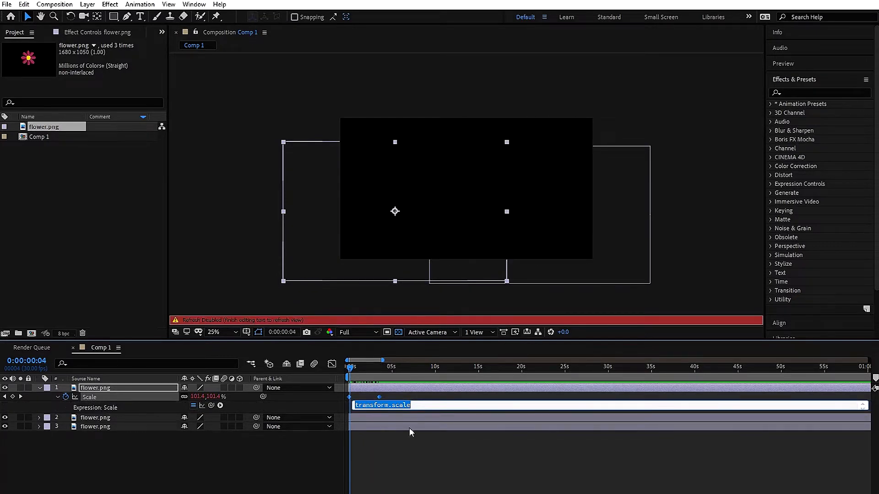
key("Caps_Lock")
left_click(418, 403)
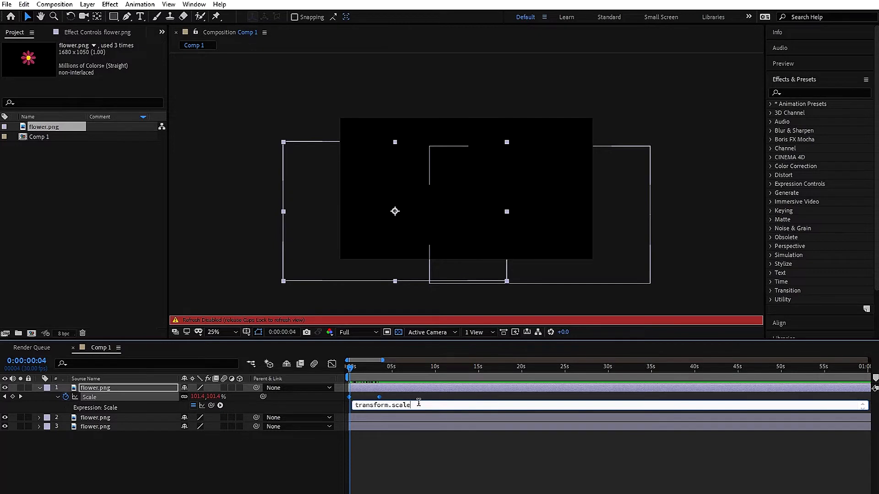
key("BackSpace")
key("BackSpace")
key("BackSpace")
key("BackSpace")
key("BackSpace")
key("BackSpace")
key("BackSpace")
key("BackSpace")
key("BackSpace")
key("BackSpace")
key("BackSpace")
key("BackSpace")
key("BackSpace")
key("BackSpace")
key("Caps_Lock")
type("1")
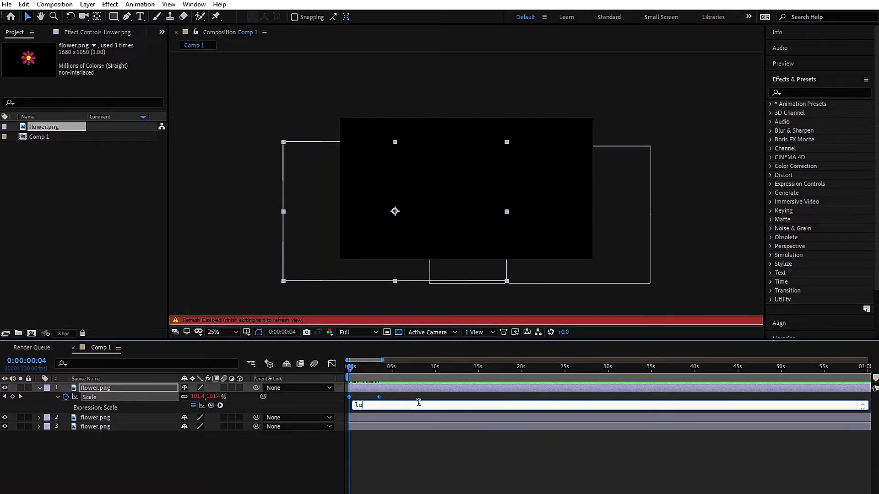
type("oop")
type("\"pingpong\")")
left_click(410, 435)
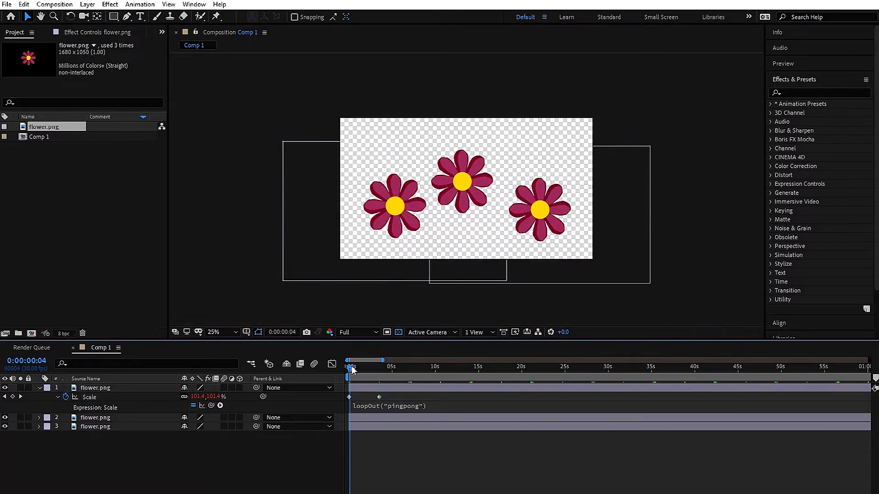
Preview the left flower's looping scale animation
left_click_drag(351, 370, 444, 383)
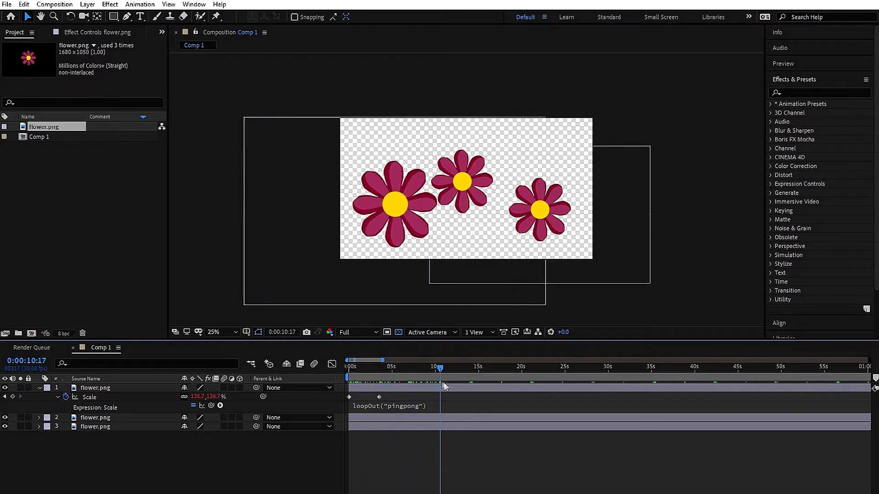
key("h")
key("space")
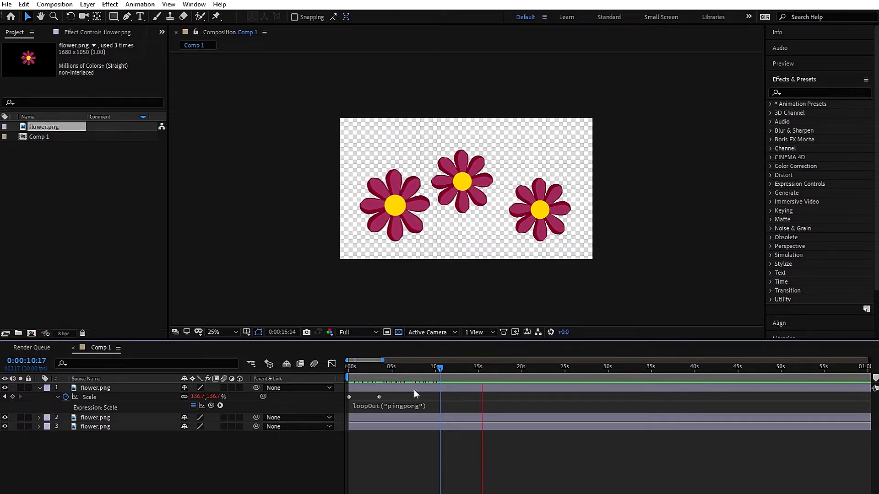
key("space")
Keyframe the right flower's Scale, growing to 133% at about 3.5 s
left_click(353, 367)
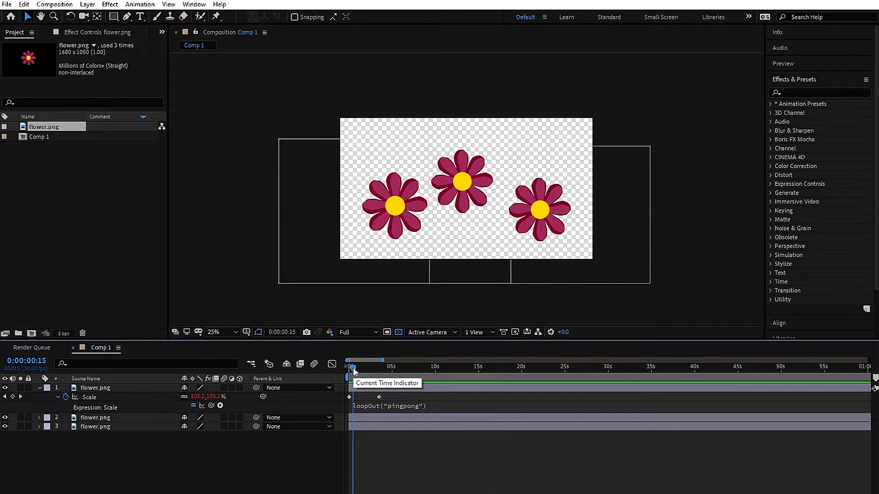
left_click(92, 429)
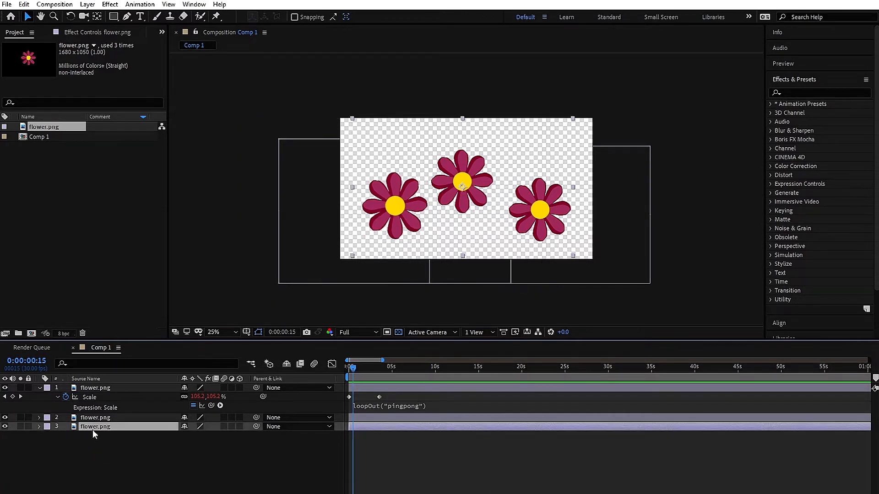
left_click(39, 426)
left_click(65, 418)
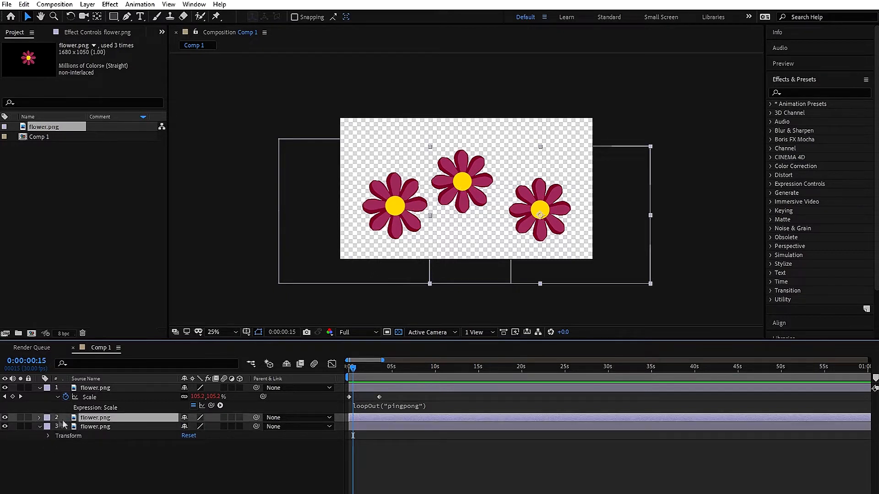
left_click(40, 418)
left_click(49, 427)
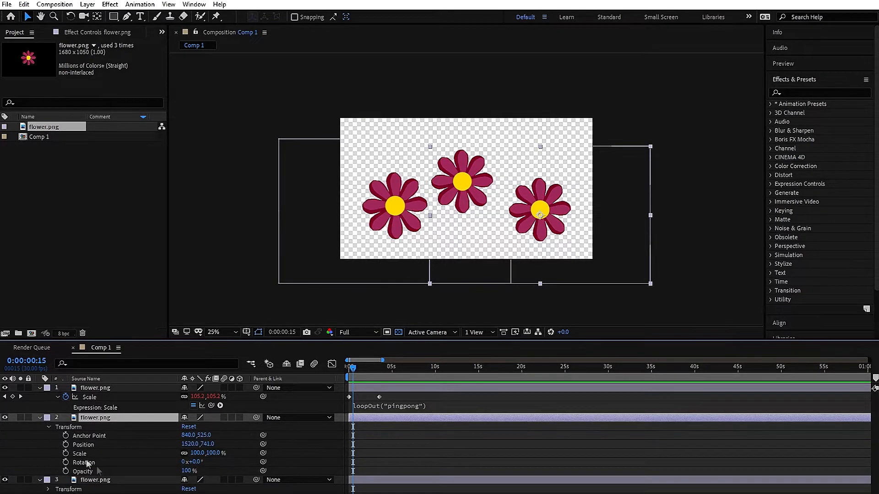
left_click(66, 459)
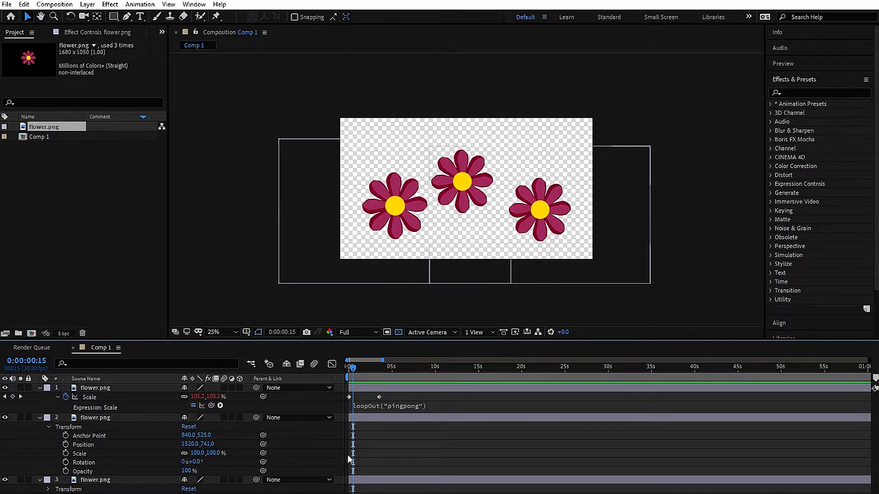
left_click(66, 454)
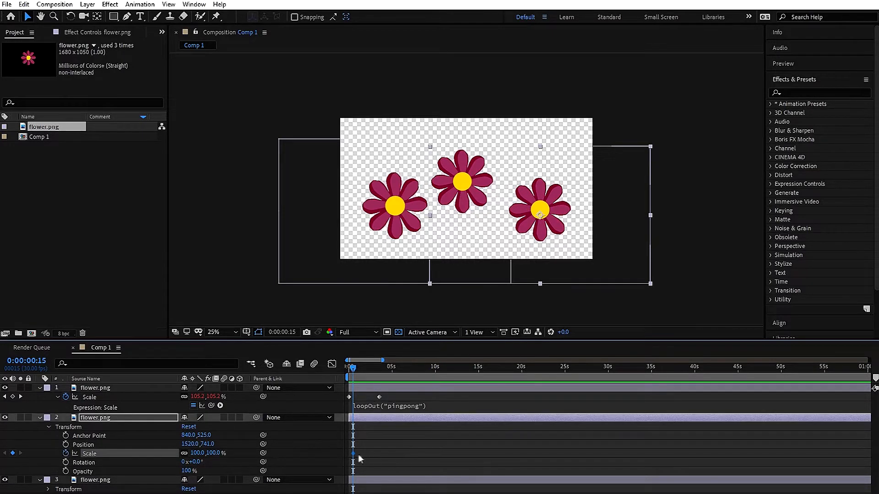
left_click_drag(353, 367, 380, 371)
left_click_drag(197, 453, 213, 452)
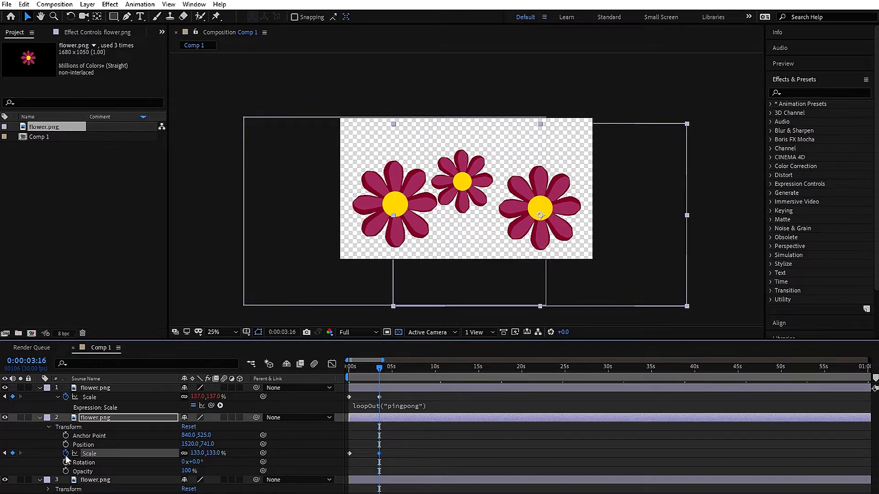
Give the right flower's Scale a loopOut("pingpong") expression
left_click(65, 453, "alt")
key("BackSpace")
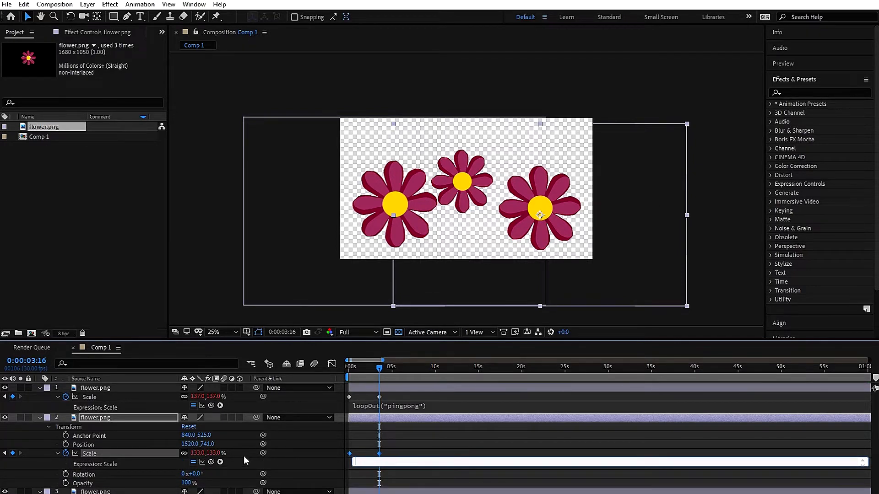
type("loopOut(\"pingpong")
left_click(440, 446)
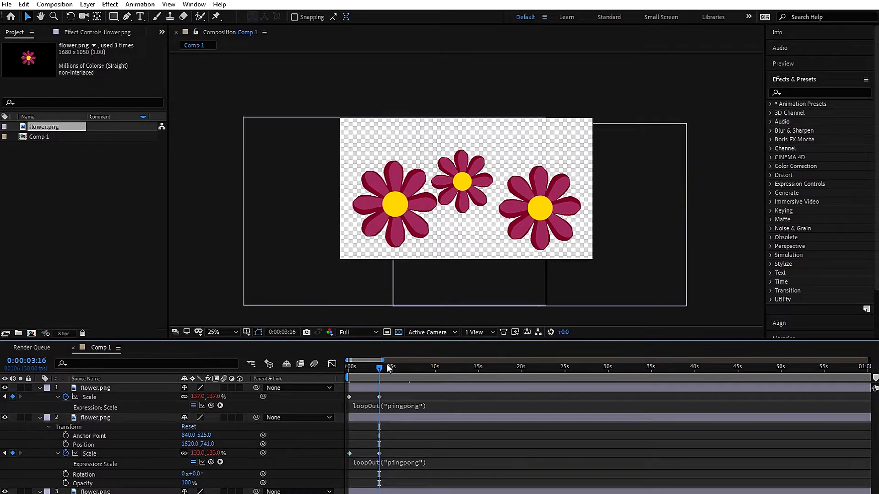
left_click_drag(380, 368, 351, 387)
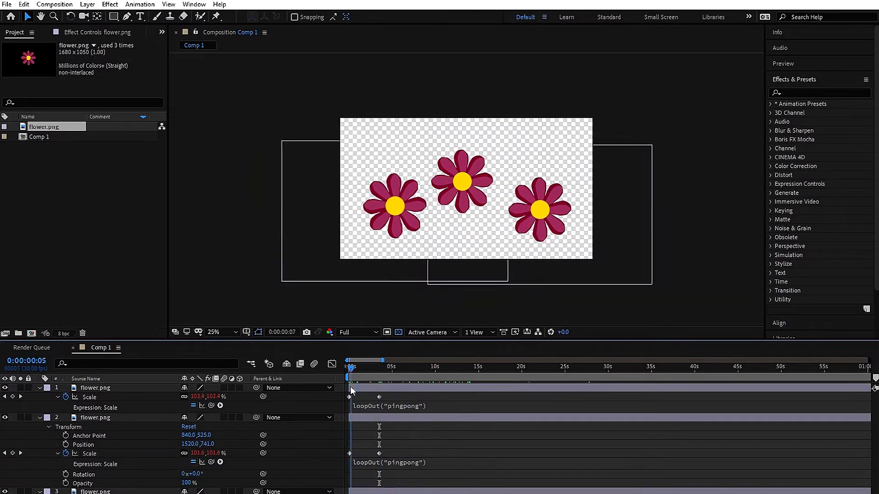
Keyframe the centre flower's Rotation from 0° at the start to 179° near 2.7 s
left_click(40, 418)
left_click(40, 389)
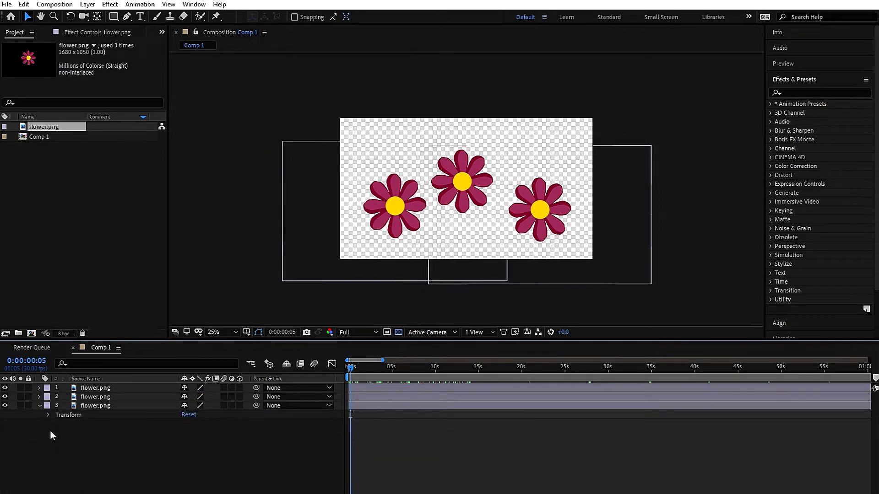
left_click(104, 406)
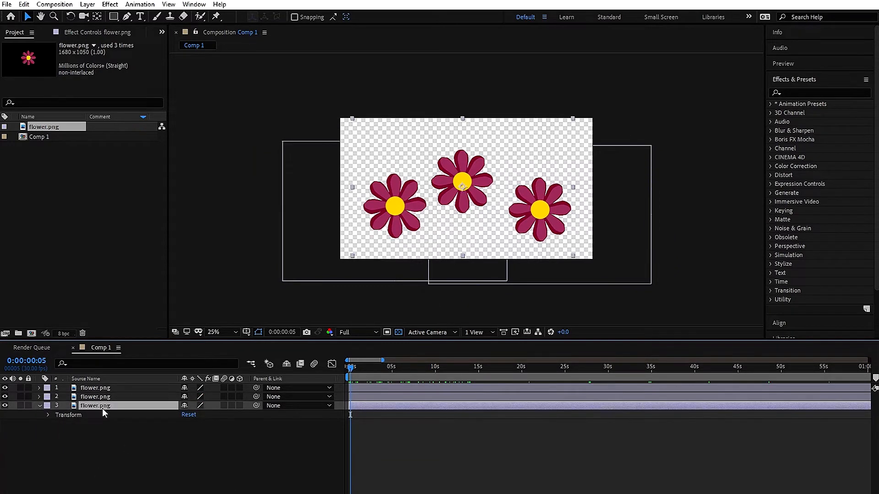
left_click(97, 397)
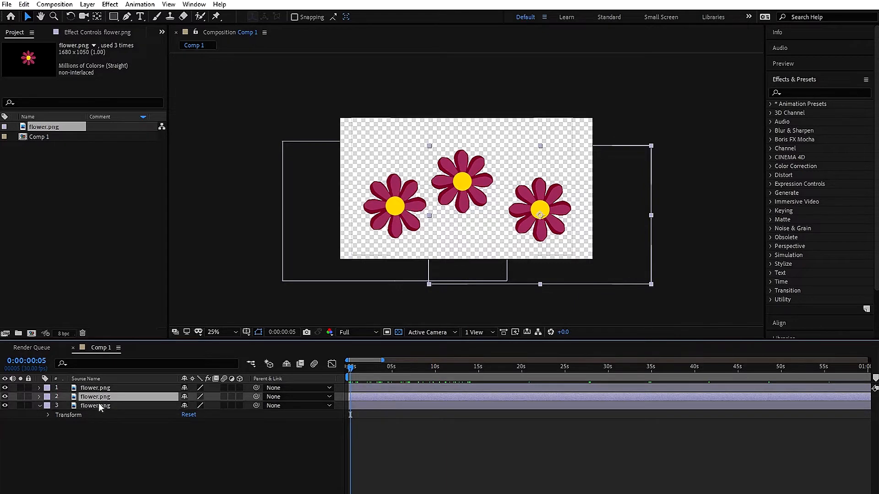
left_click(95, 408)
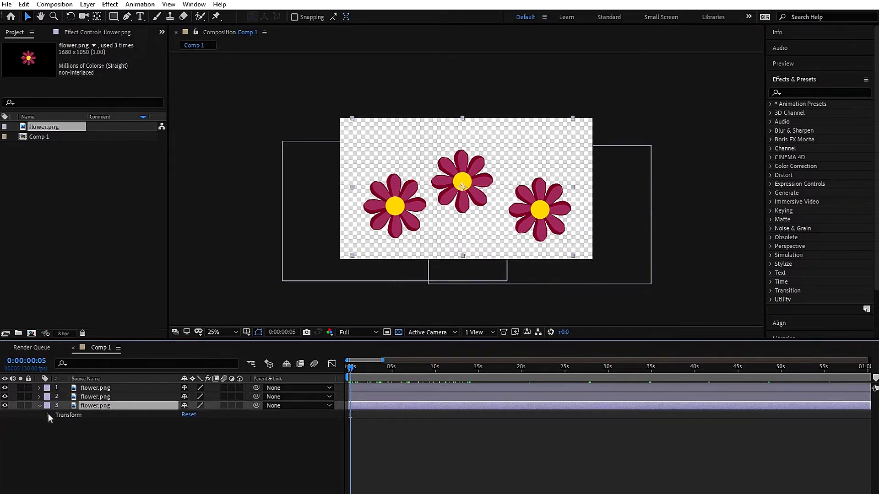
key("r")
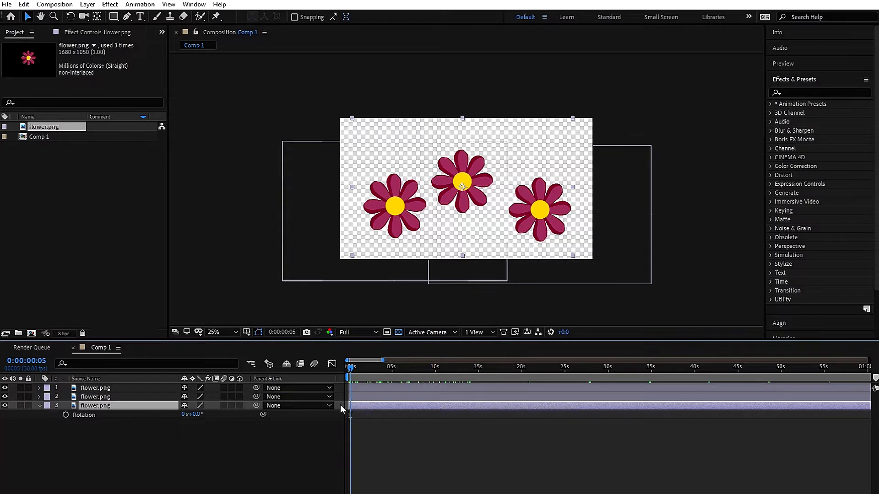
left_click(66, 415)
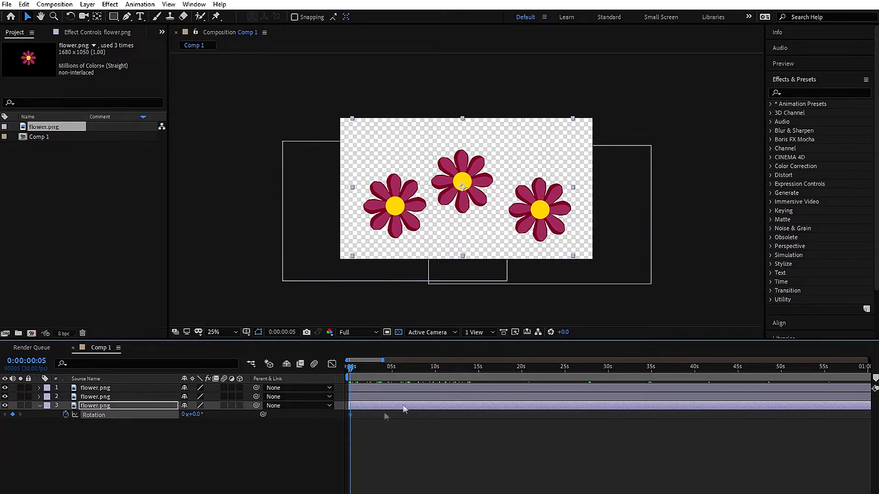
left_click_drag(355, 371, 372, 375)
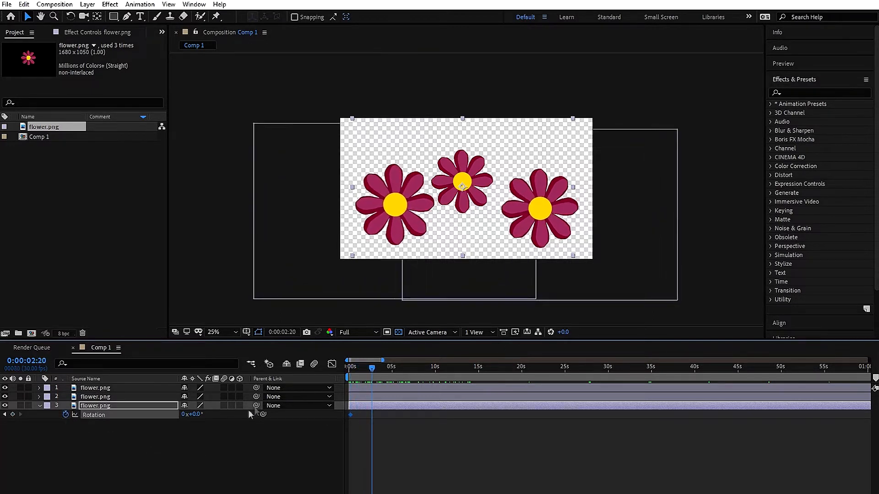
left_click_drag(195, 415, 298, 425)
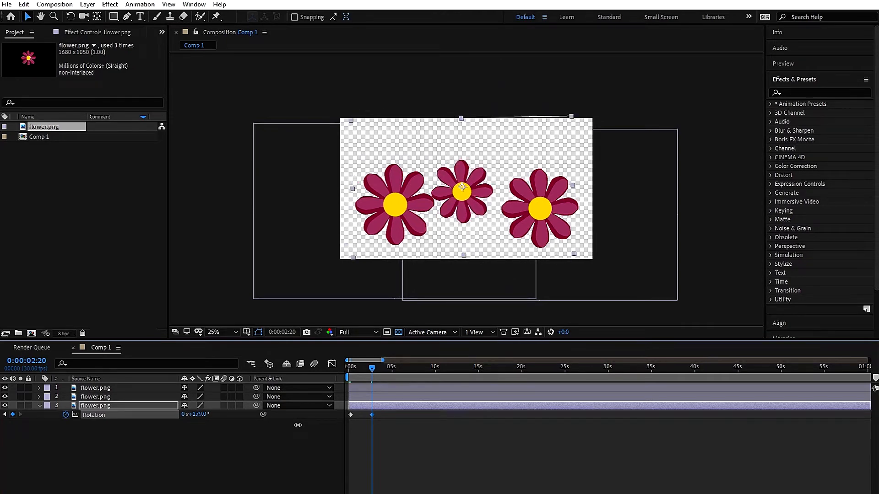
left_click_drag(371, 374, 330, 371)
left_click_drag(346, 370, 370, 377)
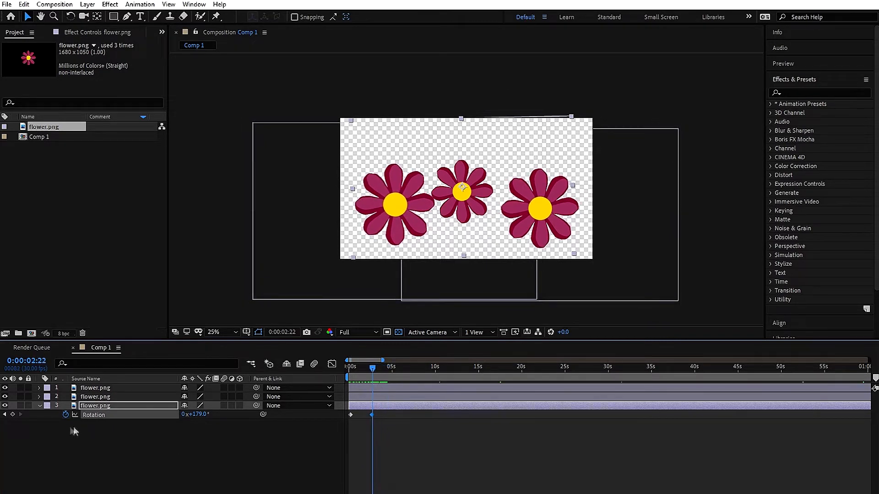
Move the middle flower's anchor point toward its centre with the Pan Behind tool
left_click(41, 407)
left_click(40, 407)
left_click(48, 416)
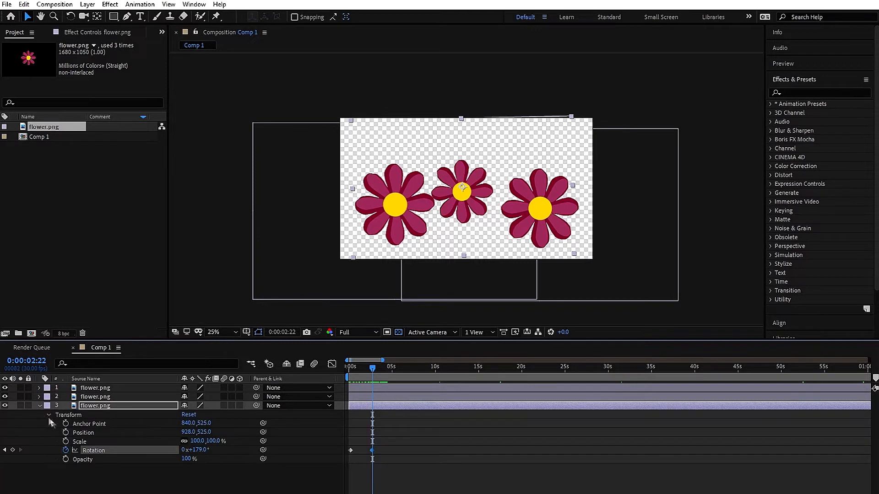
left_click(88, 424)
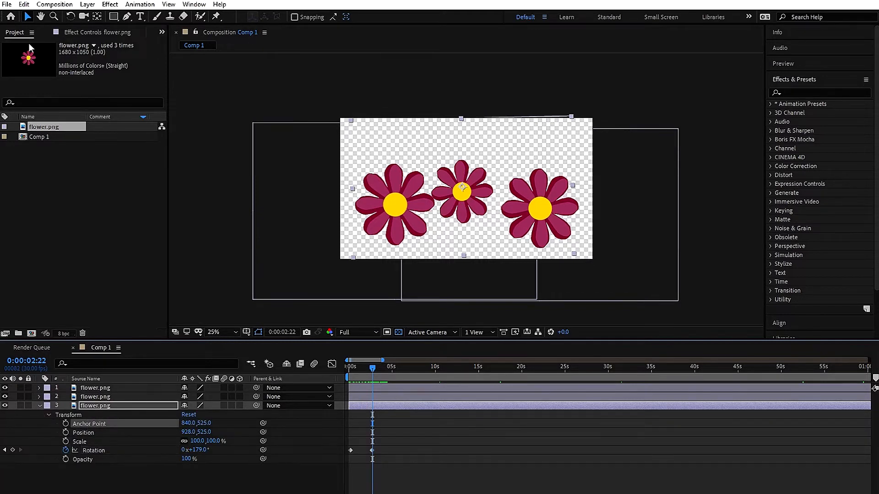
left_click(97, 16)
left_click_drag(462, 188, 462, 193)
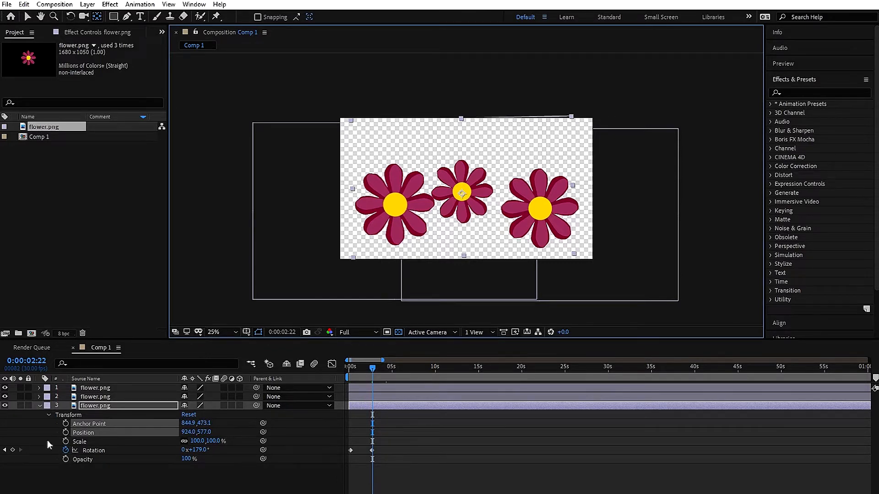
Remove the middle flower's existing Rotation keyframes
left_click(39, 407)
left_click_drag(373, 370, 347, 375)
key("u")
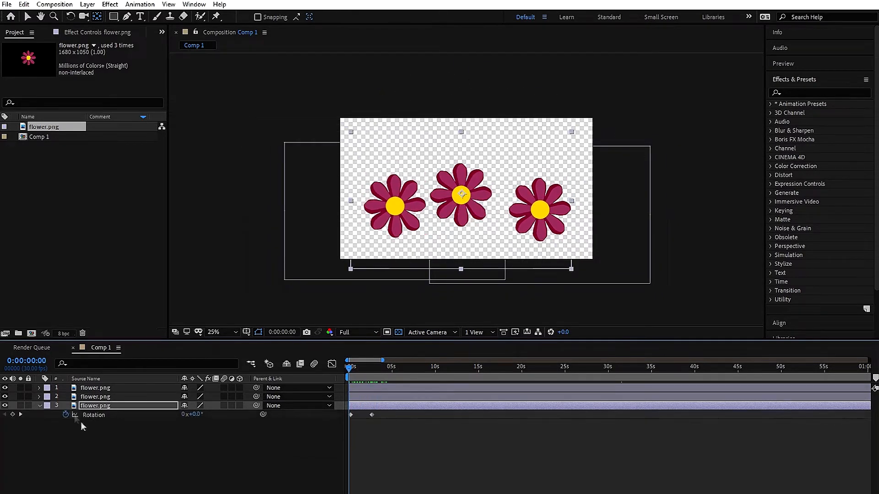
left_click(66, 415)
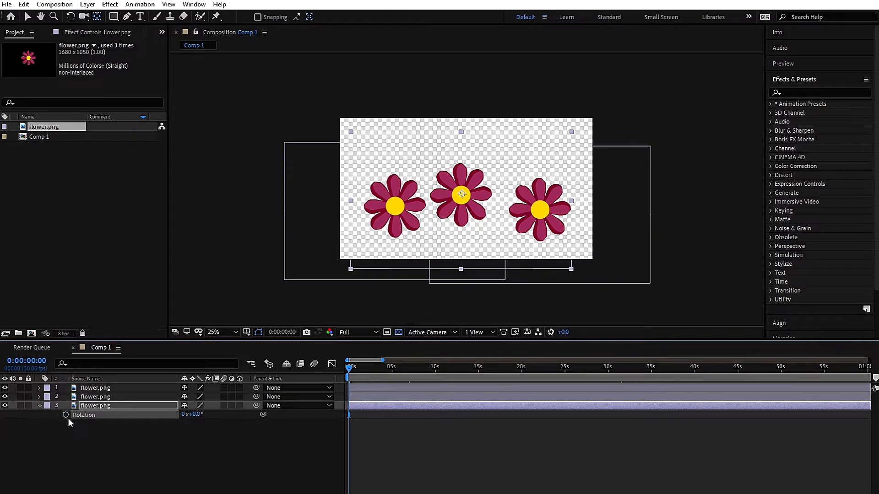
Fine-tune the anchor point onto the flower's centre at 836.9, 473.1
left_click(40, 405)
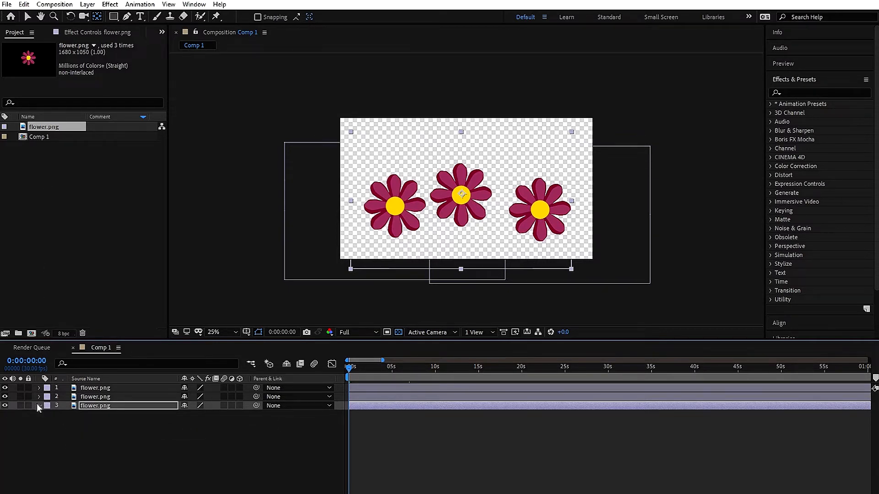
left_click(39, 405)
left_click(83, 425)
left_click_drag(461, 197, 460, 195)
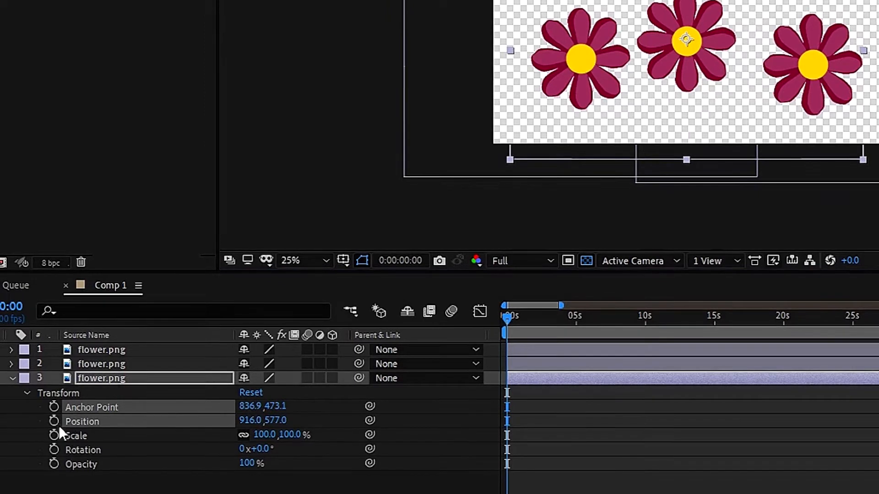
Keyframe Rotation from 0x+0° at 0 s to 1x+0° at about 3 s
left_click(53, 450)
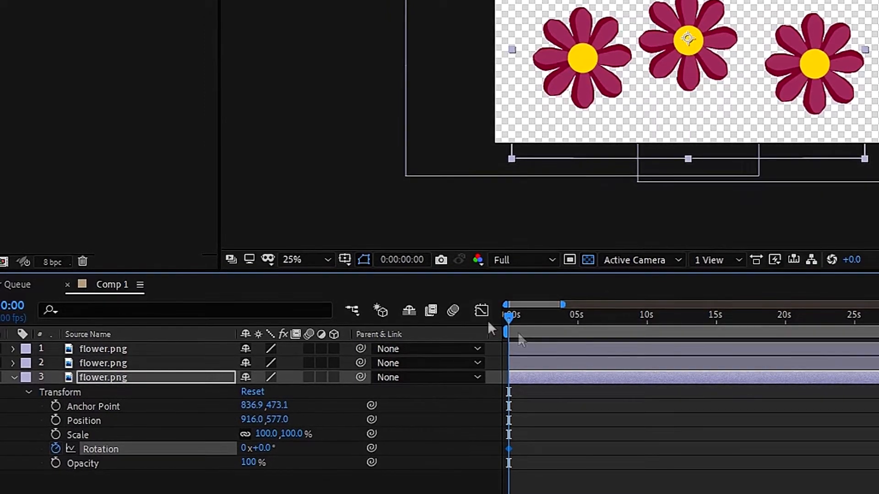
left_click_drag(509, 317, 556, 317)
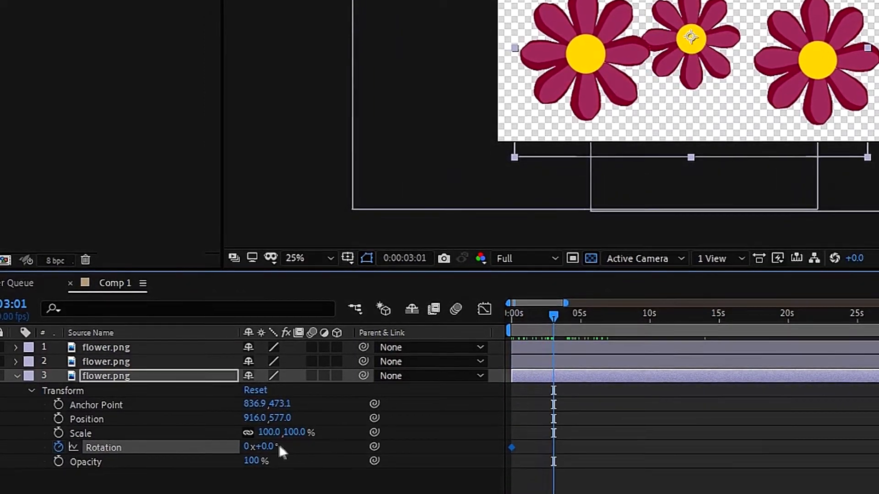
left_click_drag(269, 447, 572, 450)
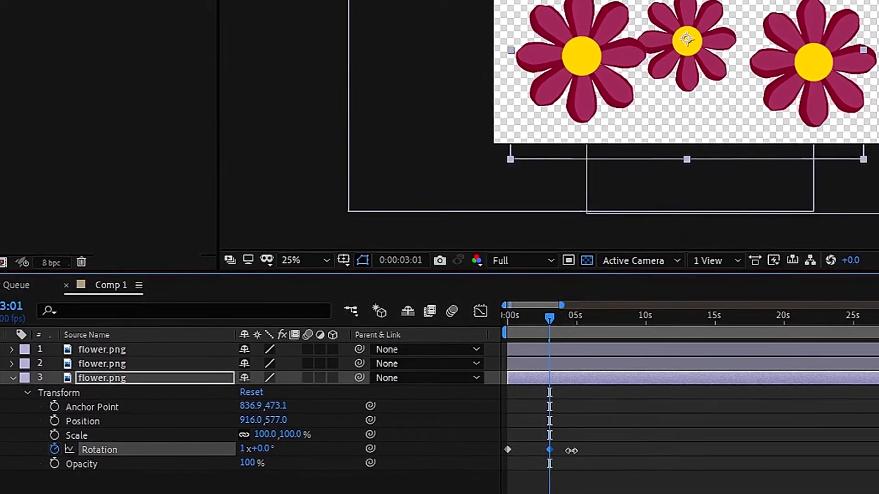
left_click_drag(546, 323, 482, 315)
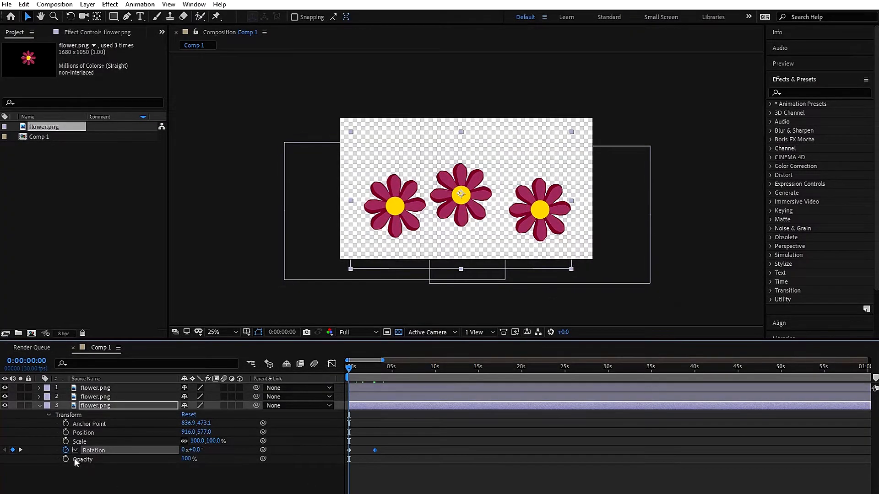
Replace the middle flower's Rotation expression with loopOut("pingpong") and scrub to check the loop
left_click(64, 450, "alt")
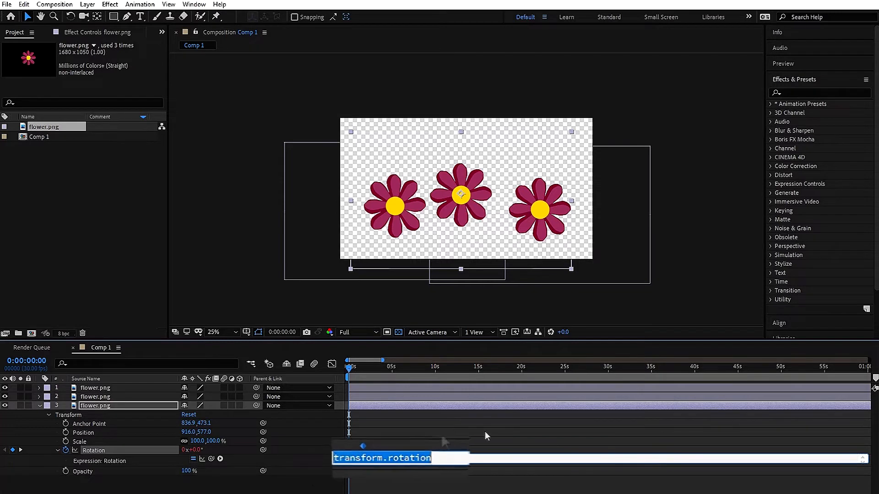
key("BackSpace")
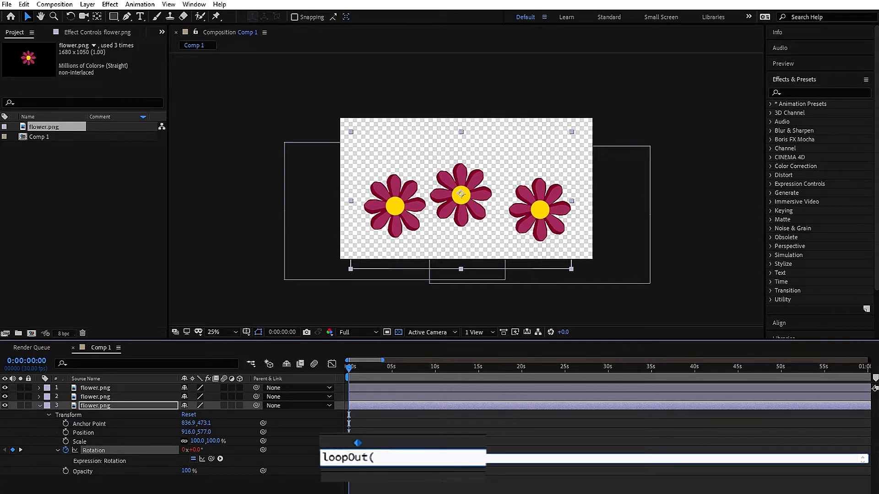
type("loopOut(\"pingpong\"")
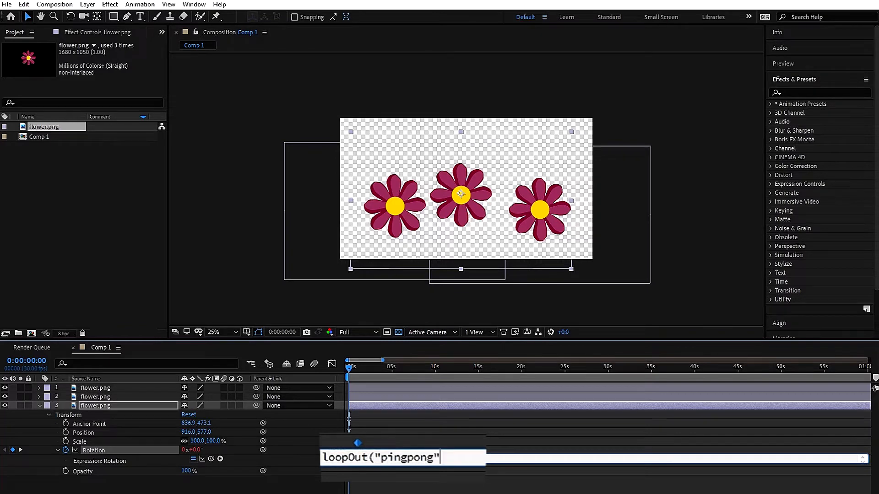
type(")")
left_click(422, 489)
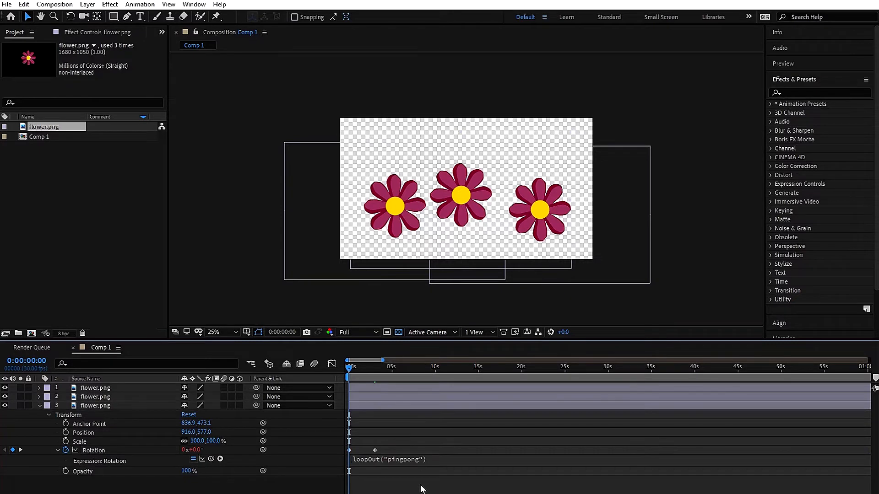
left_click_drag(359, 369, 372, 402)
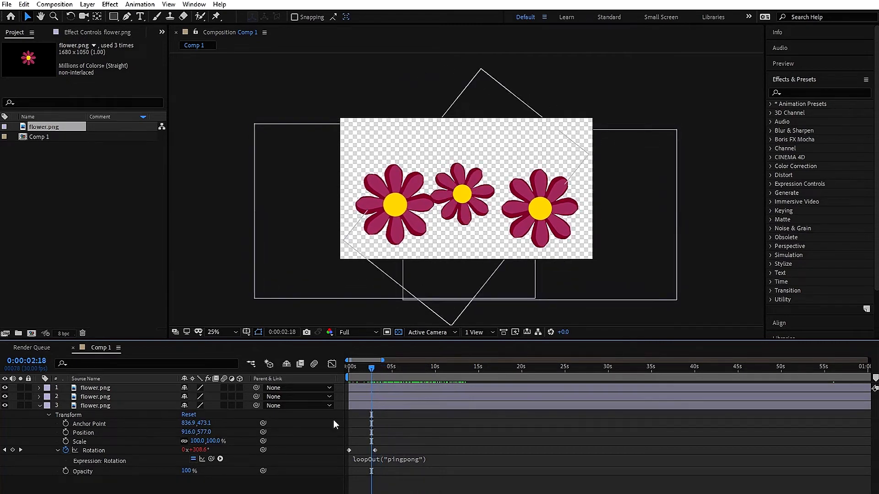
left_click_drag(369, 369, 348, 368)
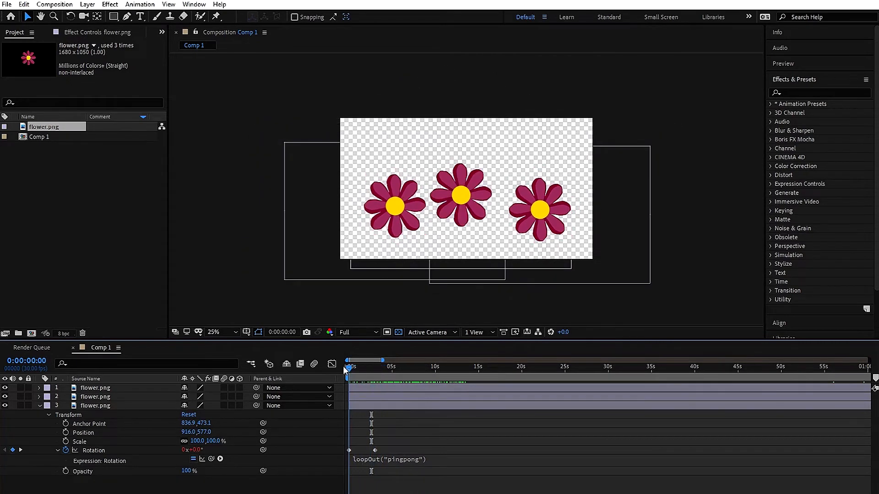
Keyframe the middle flower's Position, raising Y from 577 at 0 s to 443 near 3 s
left_click(65, 433)
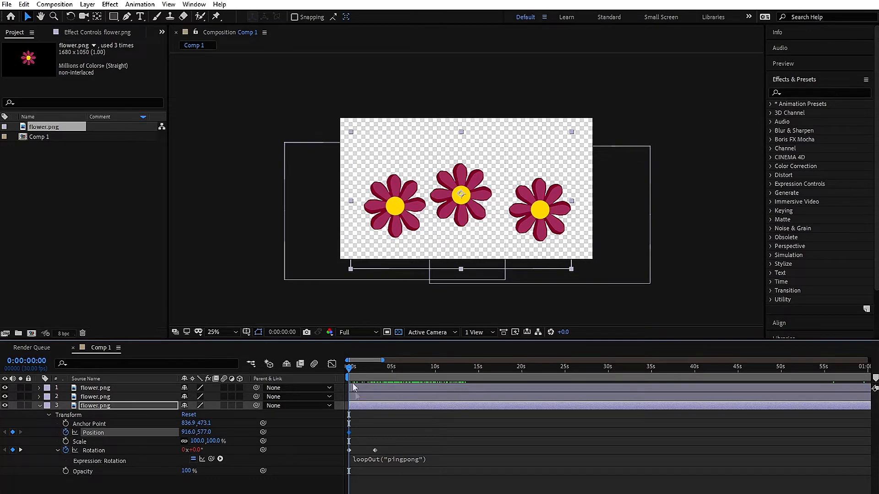
left_click_drag(347, 369, 376, 376)
left_click_drag(204, 432, 89, 433)
left_click_drag(364, 377, 344, 385)
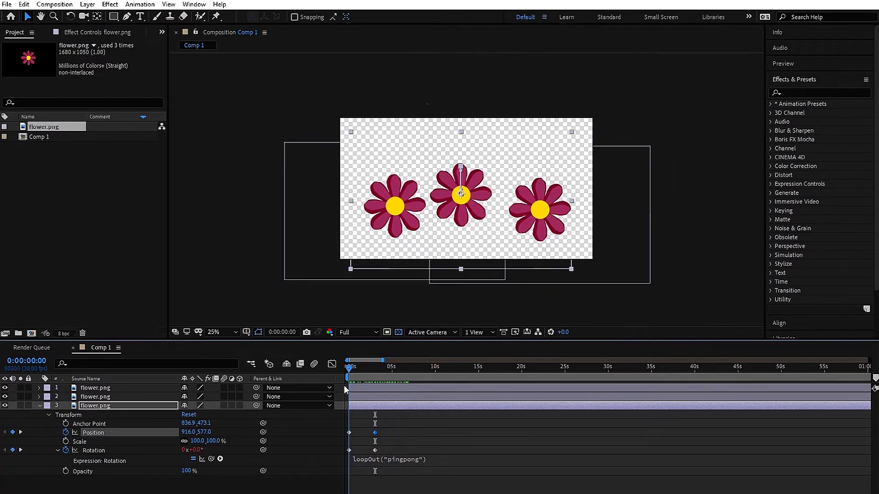
left_click(66, 432, "alt")
type("lo")
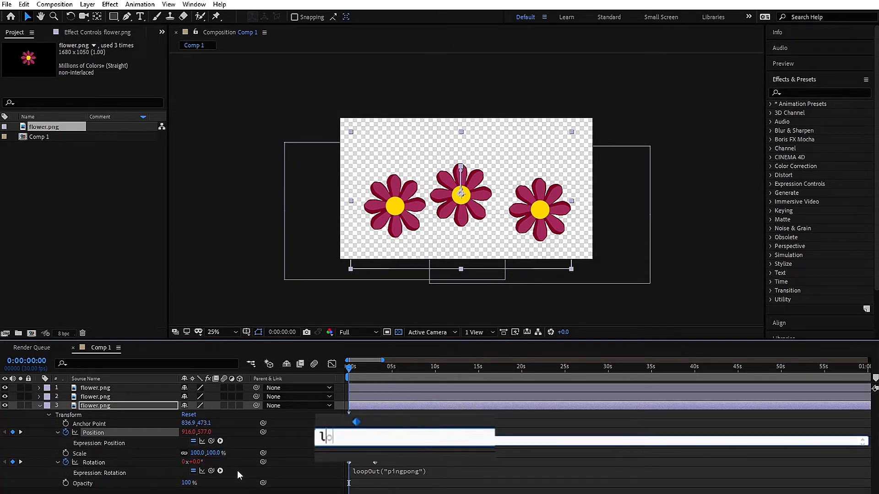
type("opOut")
key("BackSpace")
key("BackSpace")
type("ut")
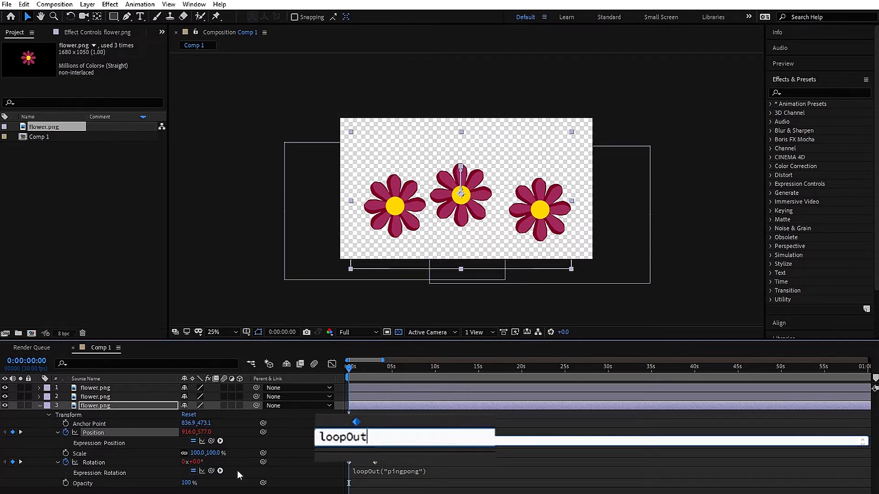
type("9\"pingpon")
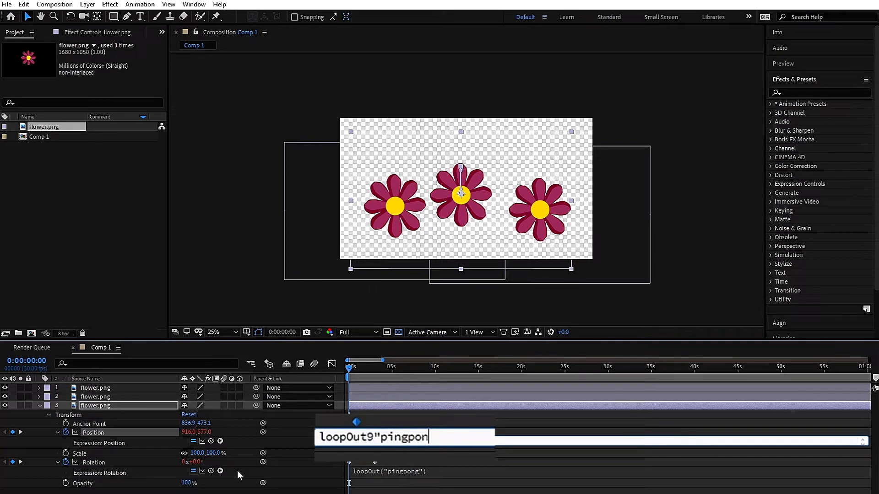
type("g\")")
left_click(396, 466)
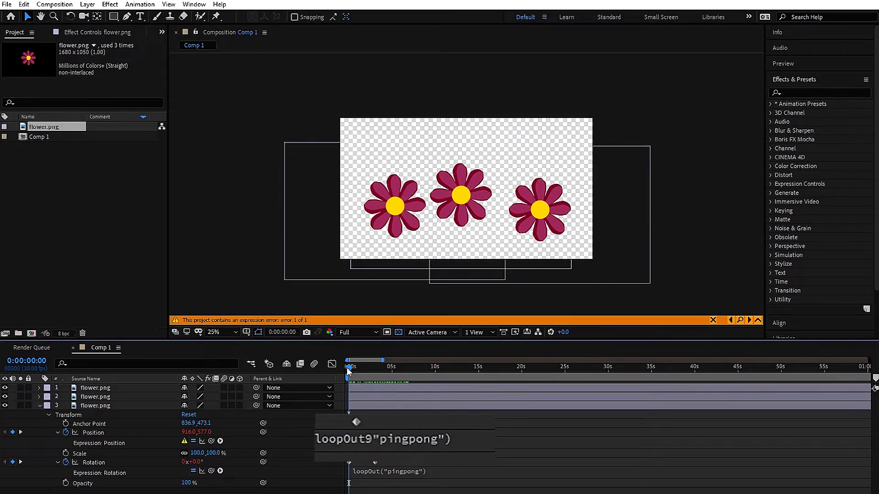
left_click(413, 440)
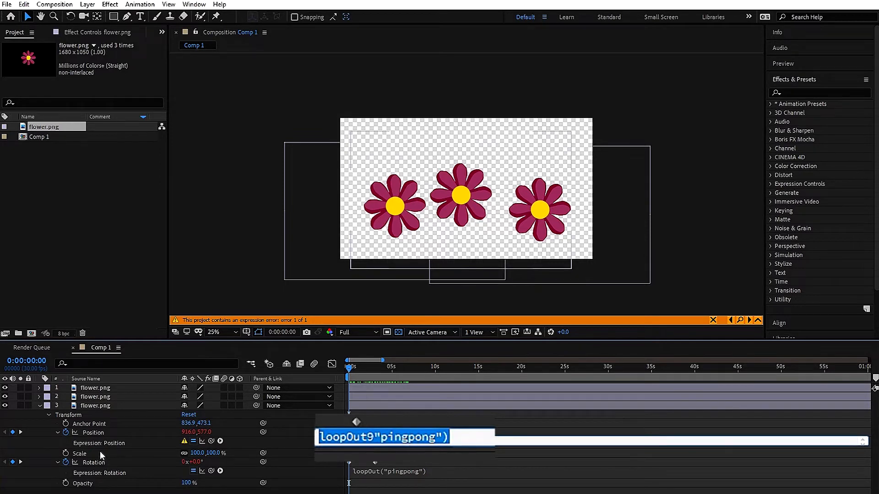
left_click(66, 439)
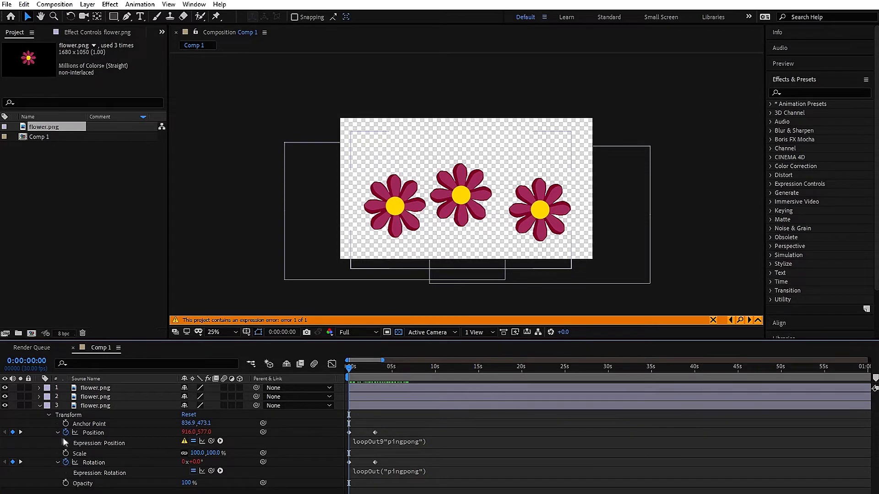
left_click(65, 433, "alt")
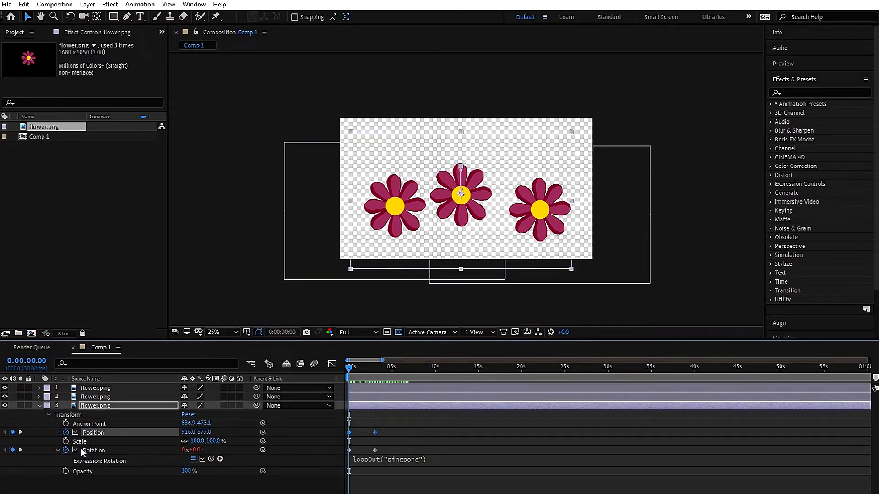
Add a loopOut("pingpong") expression to the middle flower's Position and preview the looping rise
left_click(65, 435, "alt")
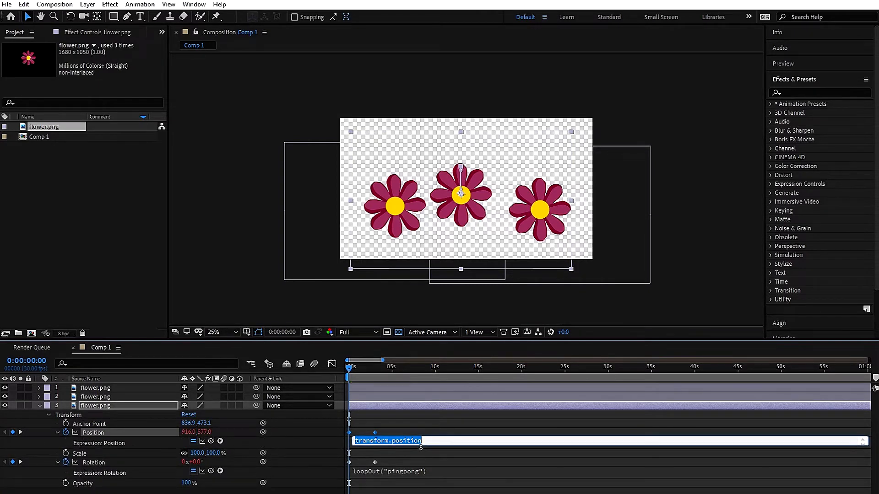
type("l")
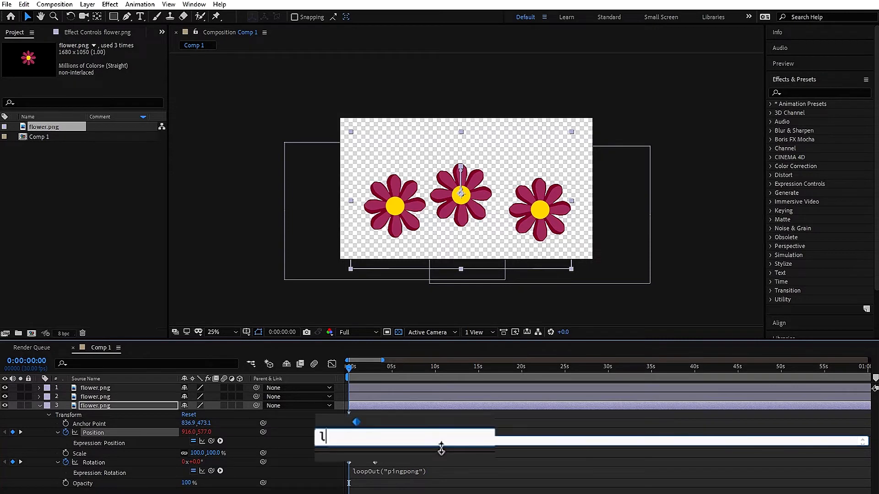
type("oopOut(\"p")
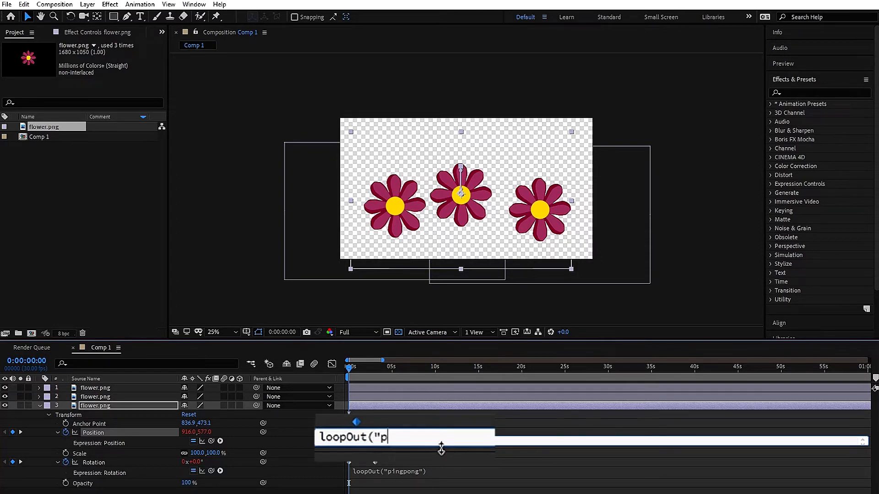
type("ingpong")
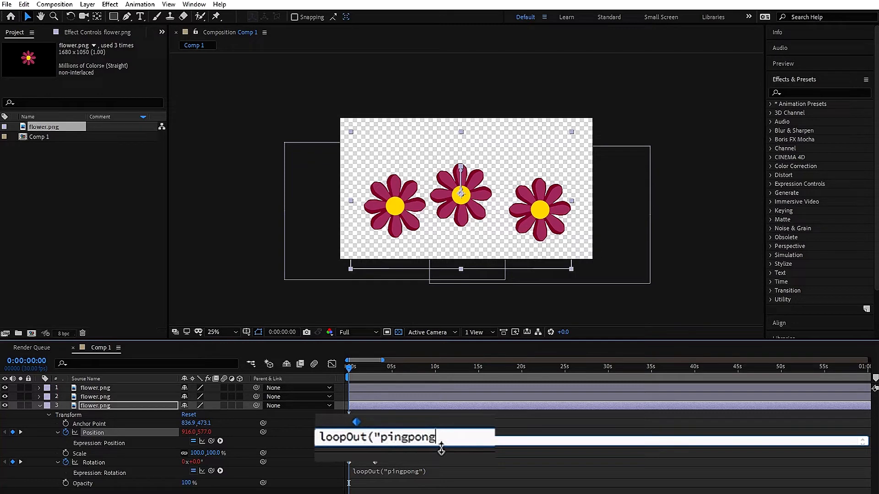
key("BackSpace")
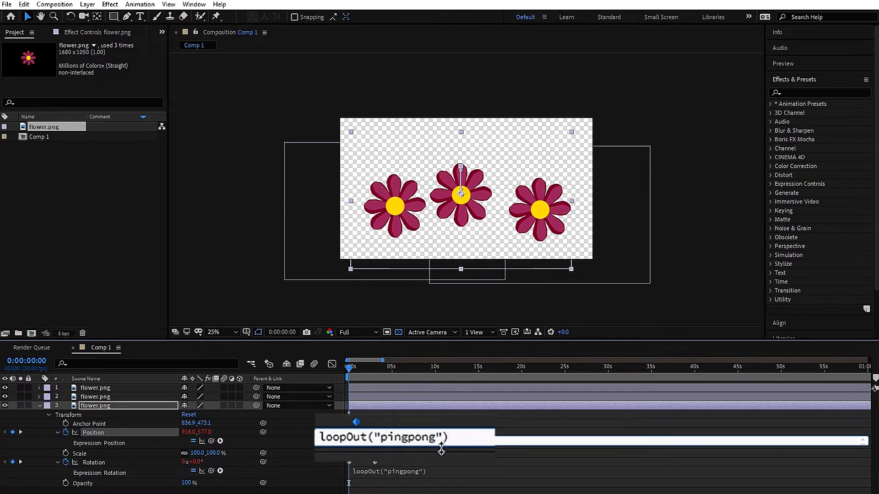
left_click(468, 470)
left_click(412, 453)
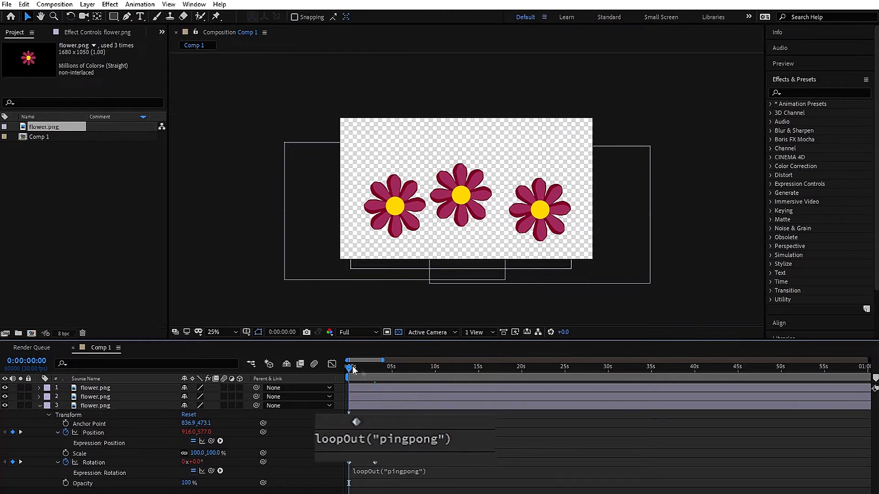
left_click_drag(349, 369, 358, 387)
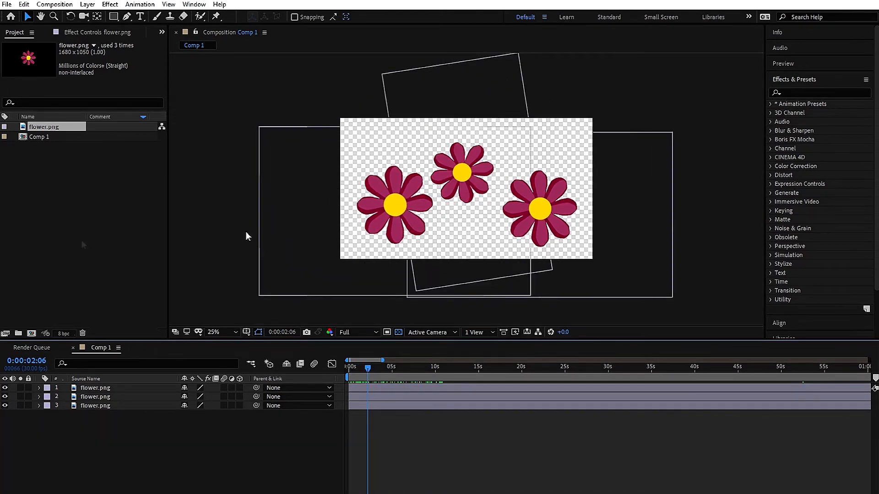
Create a default 1920×1080 Dark Gray Solid 1 and move it below all three flower layers
right_click(132, 431)
mouse_move(162, 321)
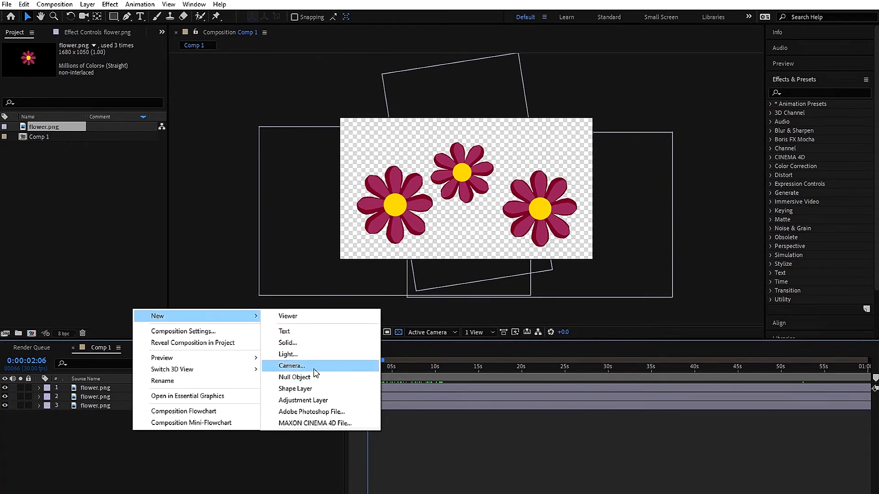
left_click(305, 343)
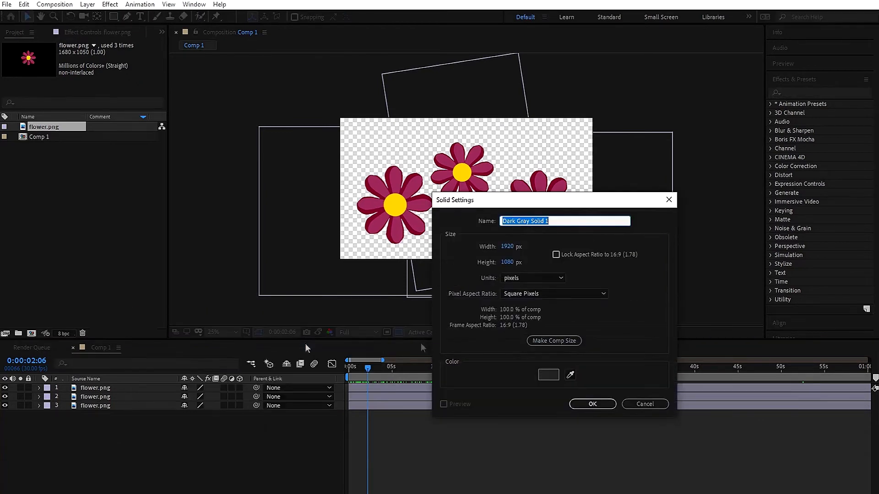
left_click(593, 404)
left_click_drag(150, 389, 145, 422)
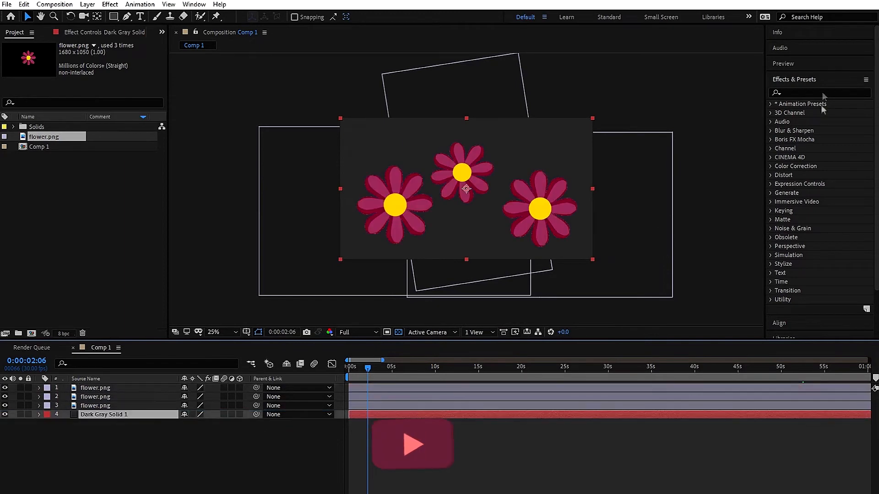
left_click(805, 93)
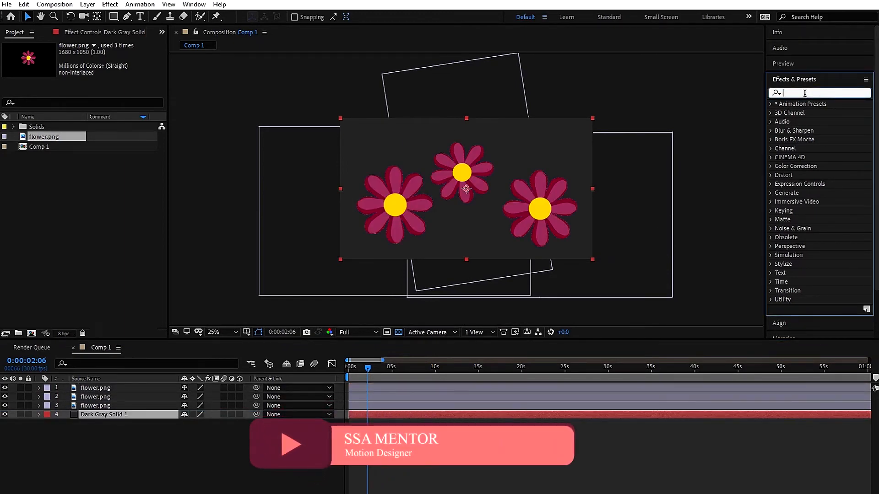
Find the Gradient Ramp effect and apply it to the Dark Gray solid
type("gradient")
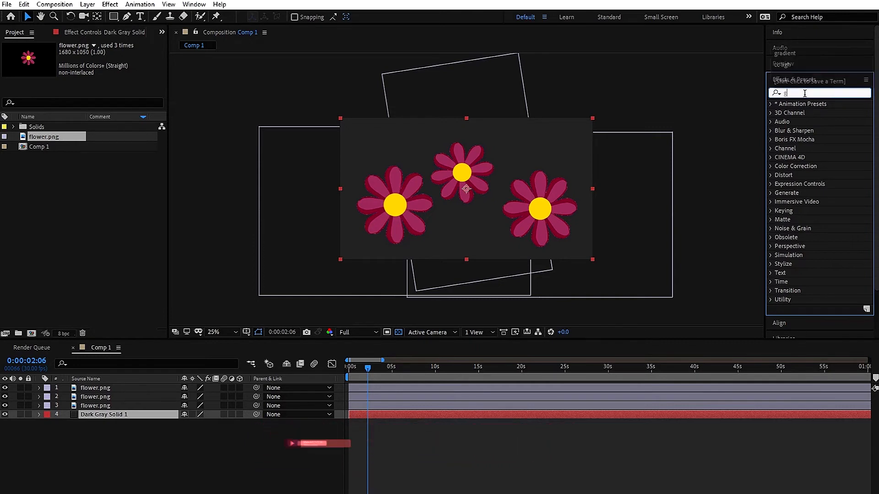
type("dien")
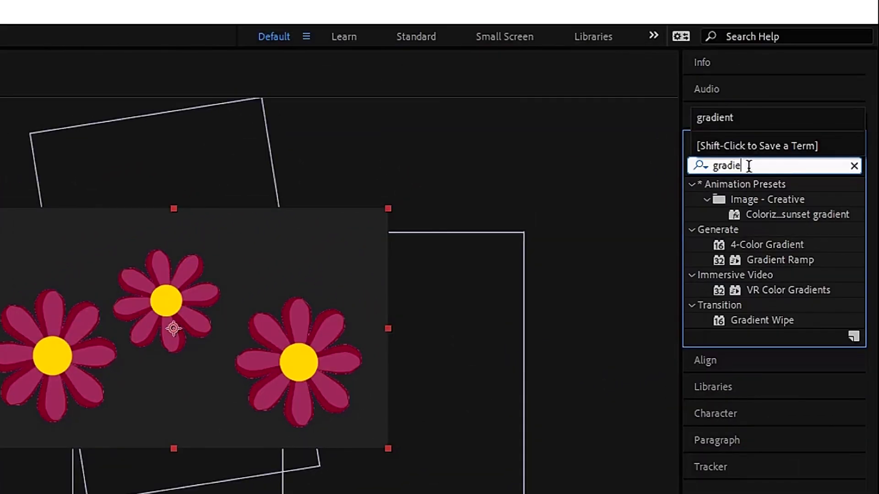
left_click(788, 259)
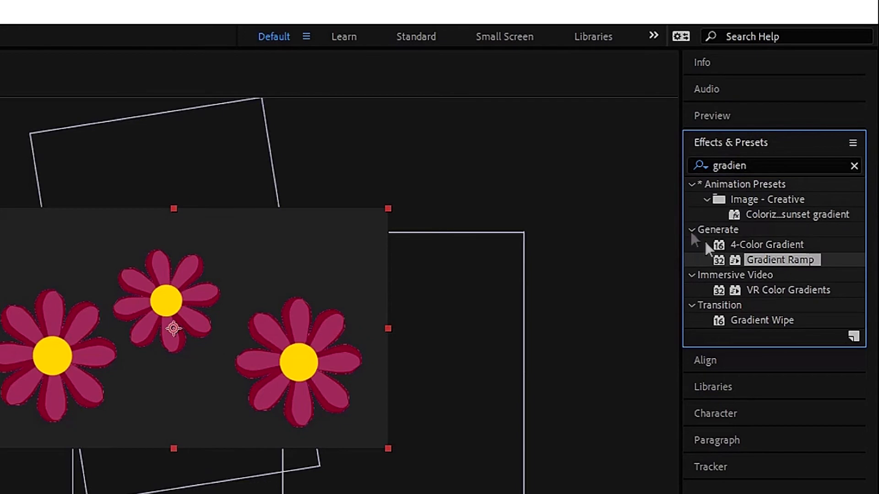
left_click_drag(775, 258, 103, 417)
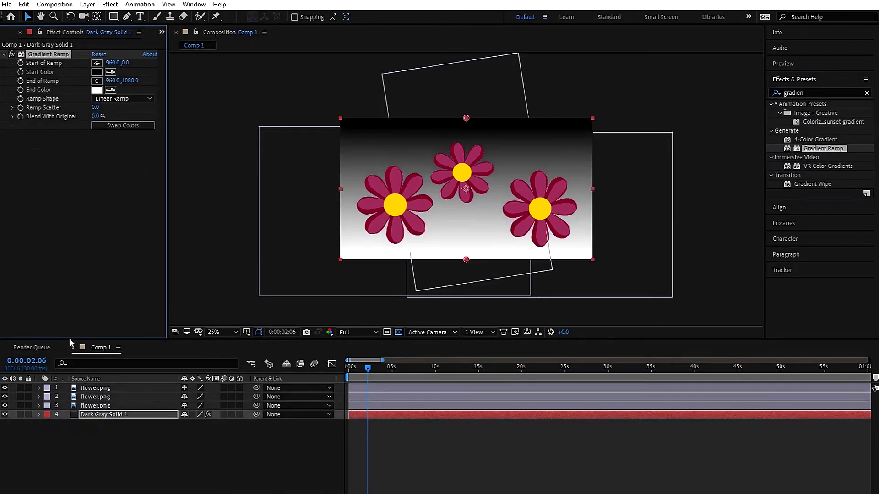
Set the ramp's End Color to pink and its Start Color to near-white F3F1F1
left_click(97, 89)
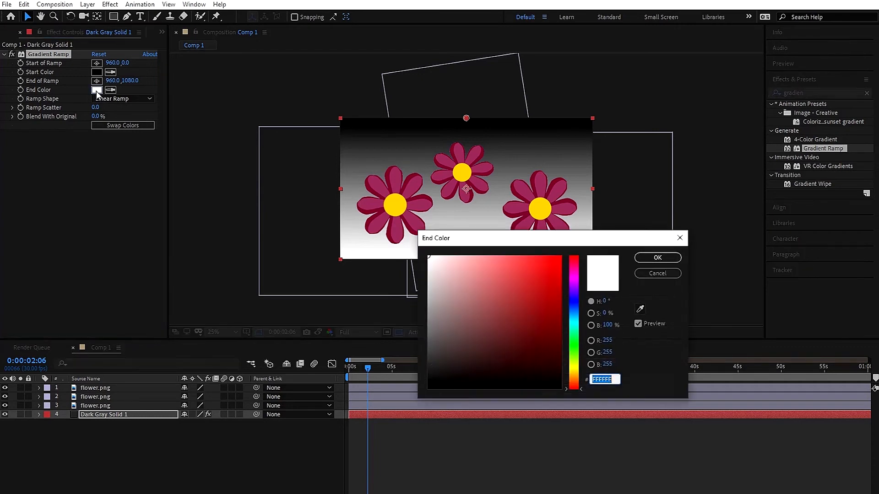
left_click(573, 281)
left_click_drag(550, 276, 504, 251)
left_click(657, 257)
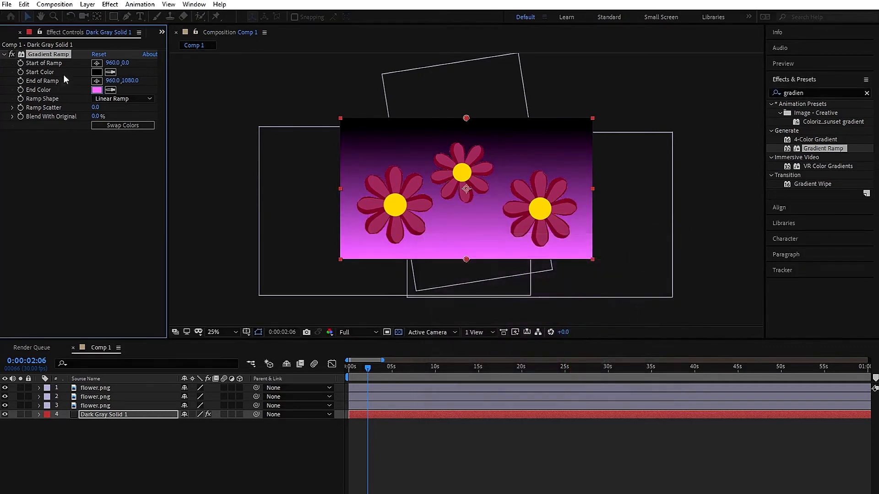
left_click(97, 72)
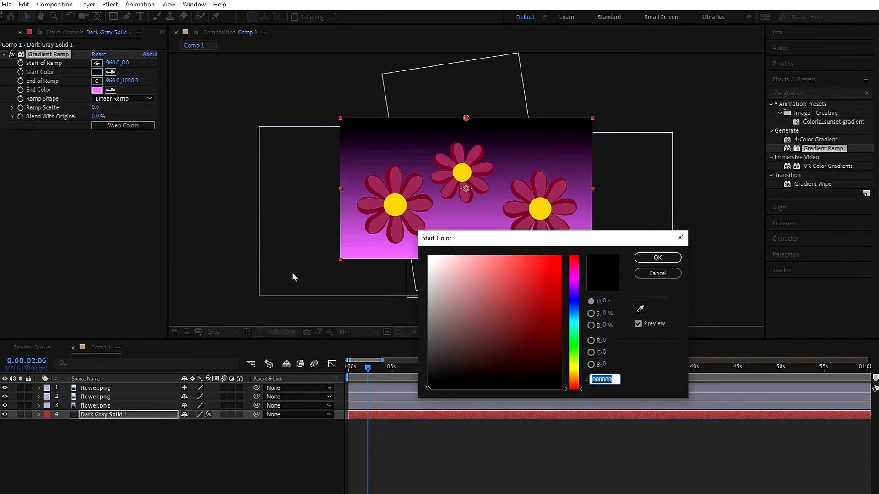
left_click(429, 265)
left_click_drag(427, 269, 429, 259)
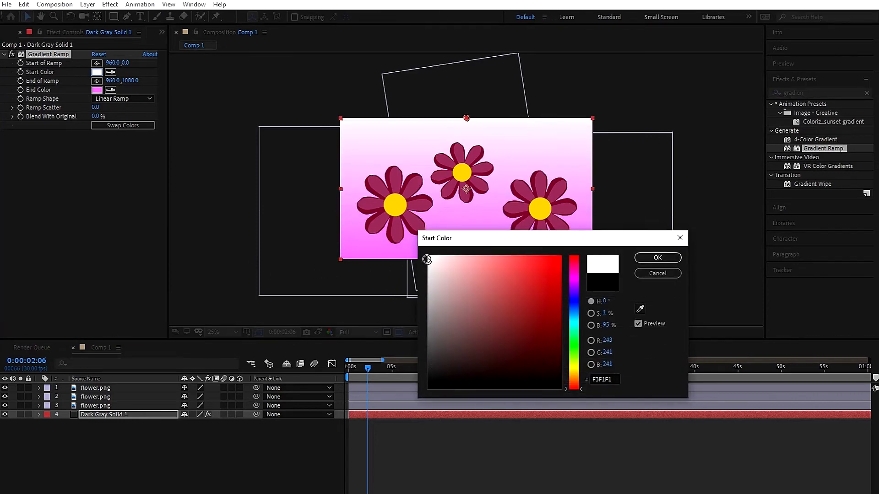
left_click(95, 406)
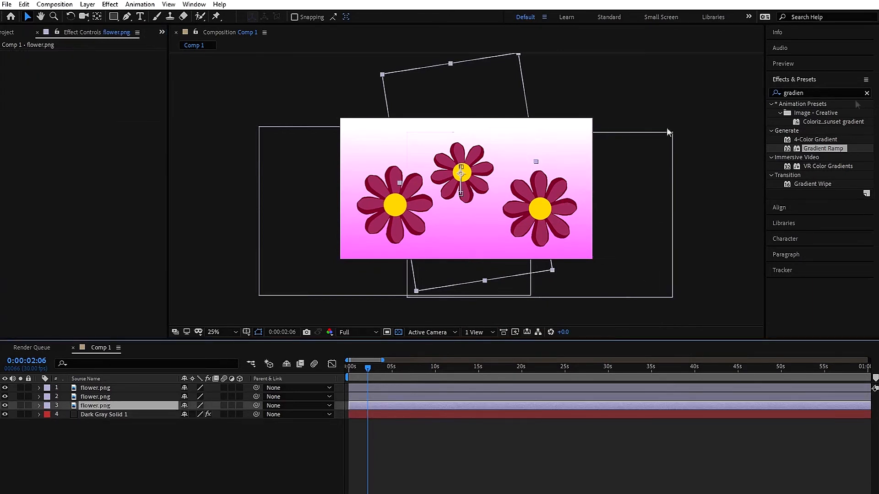
Search for Curves and apply it to the right flower on layer 2
double_click(818, 93)
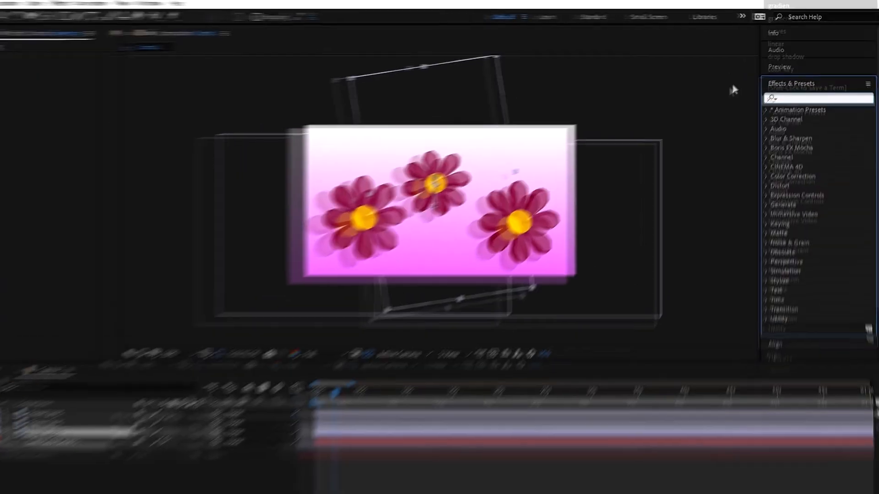
type("curves")
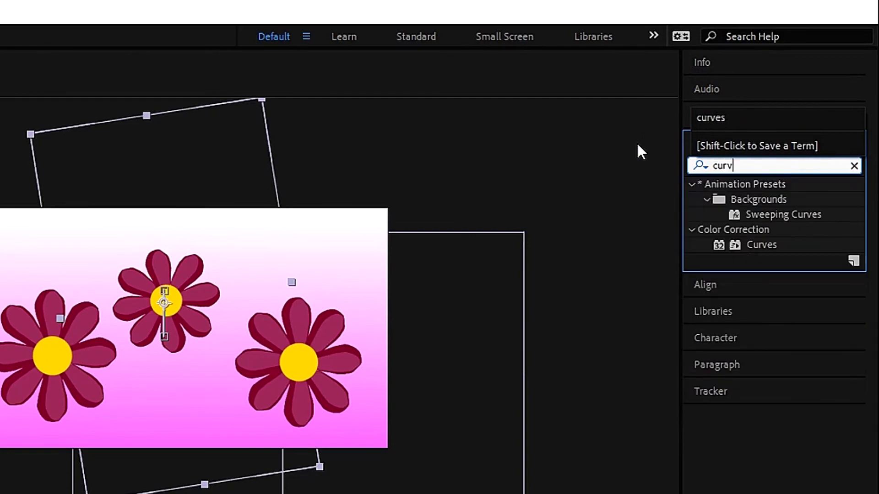
left_click(760, 245)
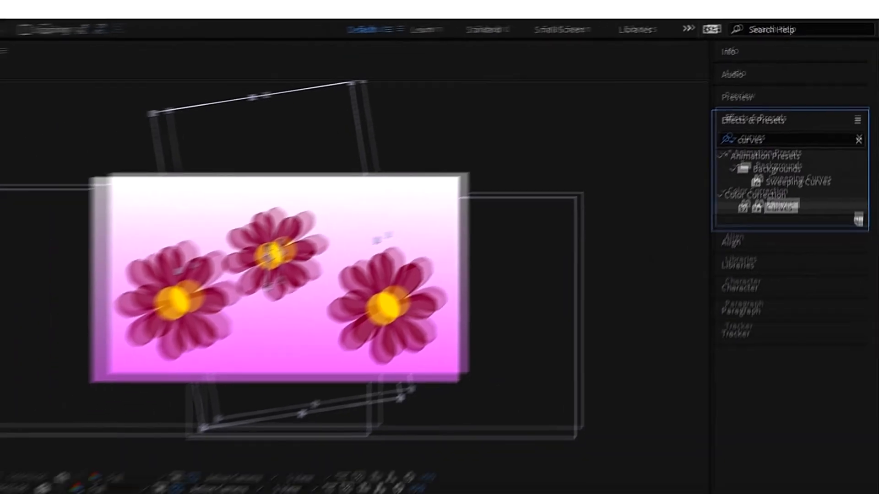
left_click_drag(766, 246, 115, 400)
Raise the RGB curve and lower the Blue channel curve to turn the flower orange-red
left_click_drag(95, 153, 75, 142)
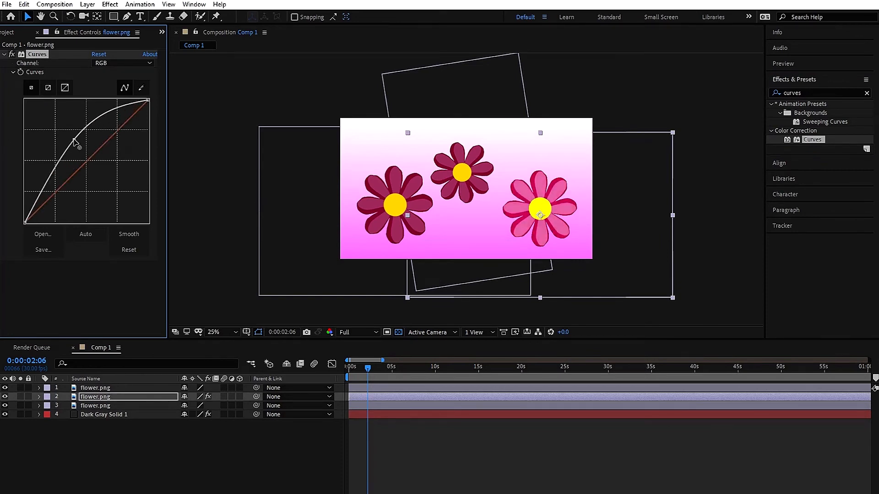
left_click(124, 62)
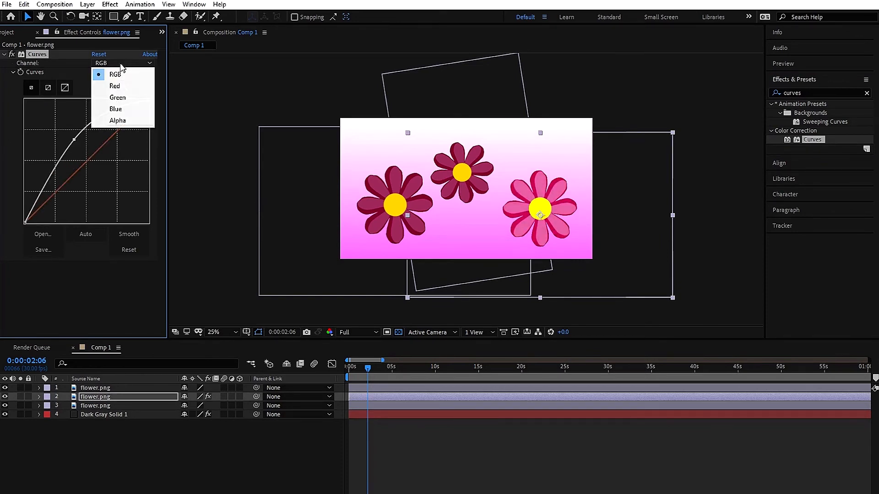
left_click(115, 109)
left_click_drag(95, 156, 106, 172)
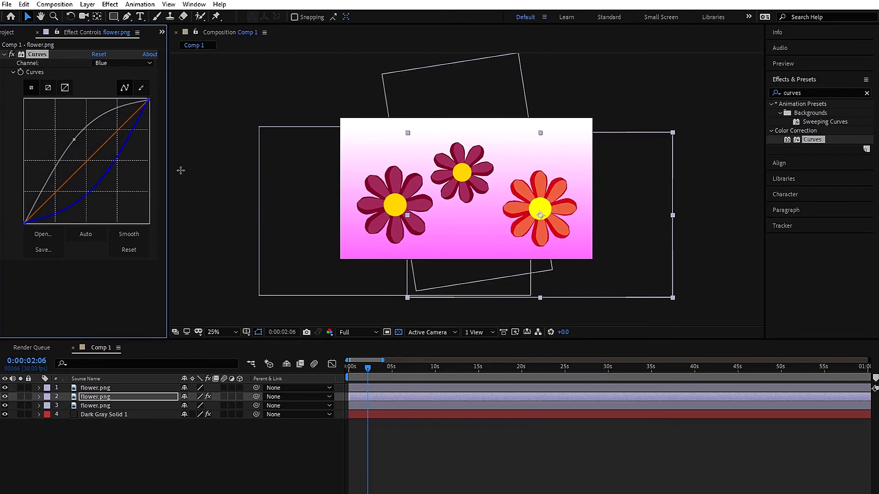
left_click(107, 389)
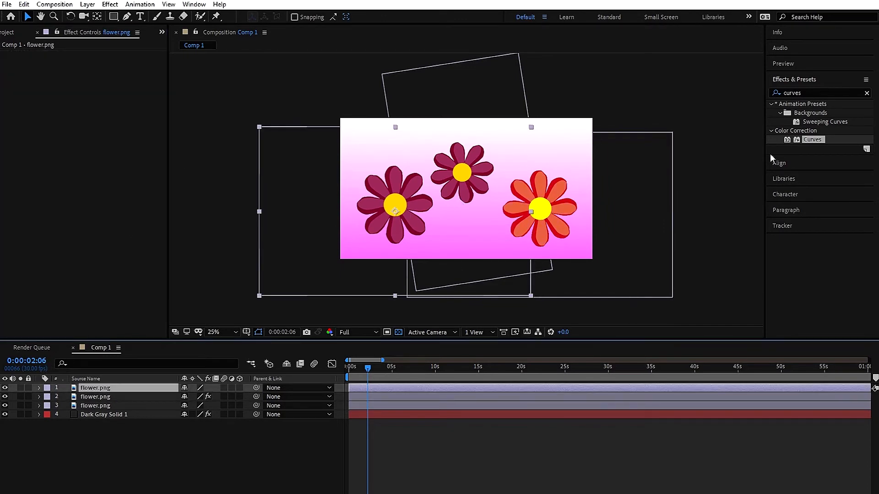
Apply Curves to the layer 1 flower and raise its Green channel to turn the petals light green
left_click_drag(822, 139, 125, 388)
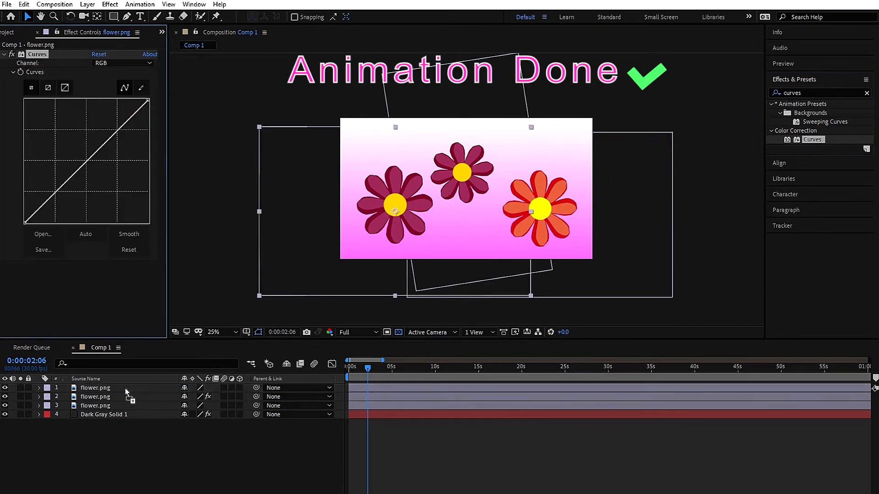
left_click(120, 62)
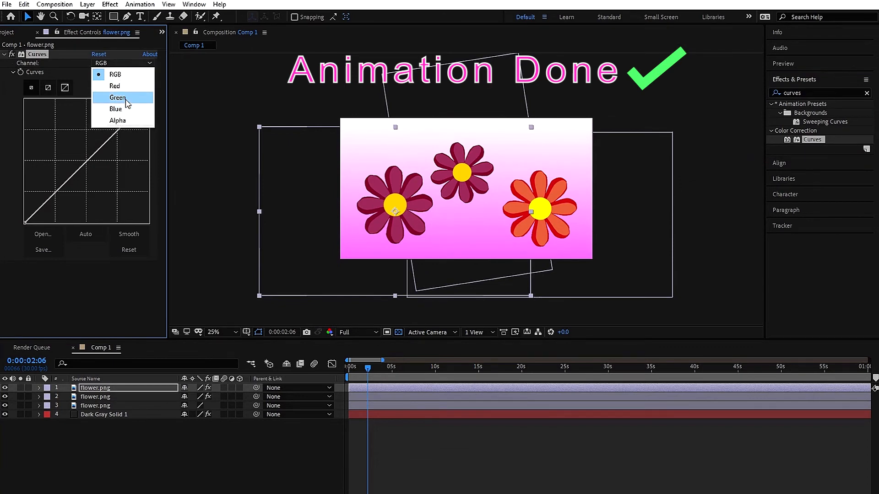
left_click(110, 87)
left_click_drag(95, 151, 49, 136)
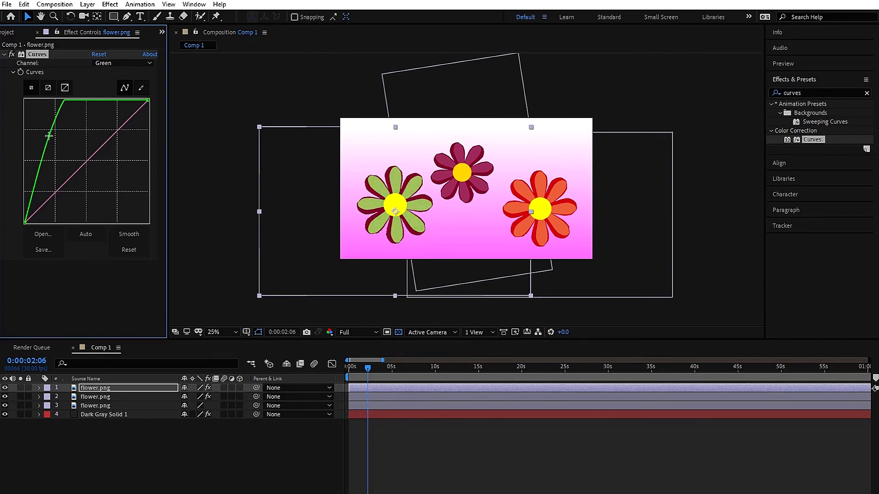
left_click_drag(366, 371, 450, 390)
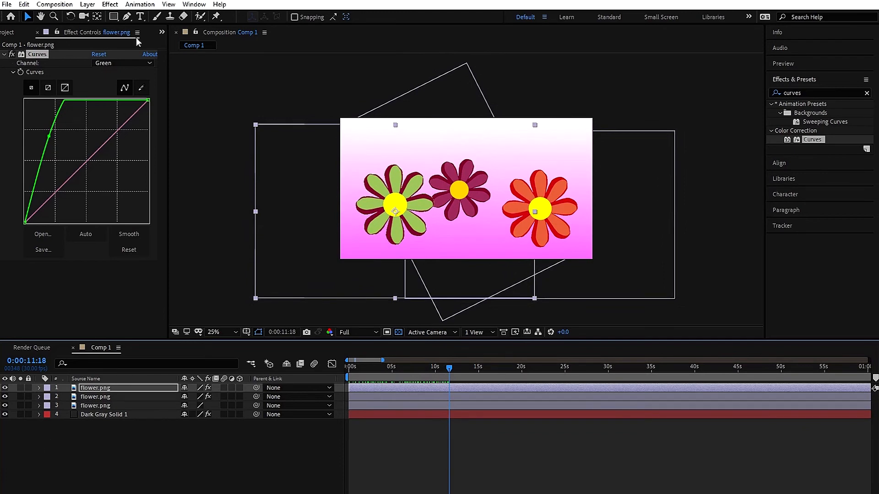
left_click(8, 32)
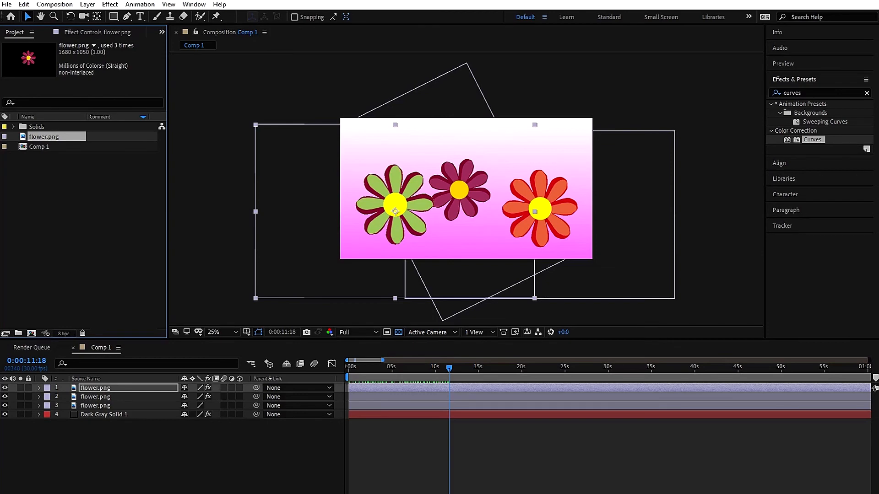
Add the flower composition to the Render Queue with a custom AVI output module using RGB channels
left_click(60, 5)
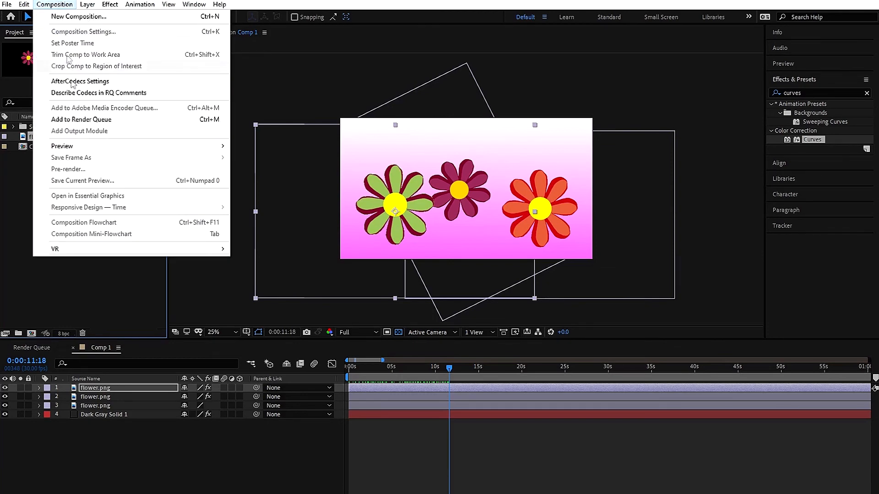
left_click(91, 120)
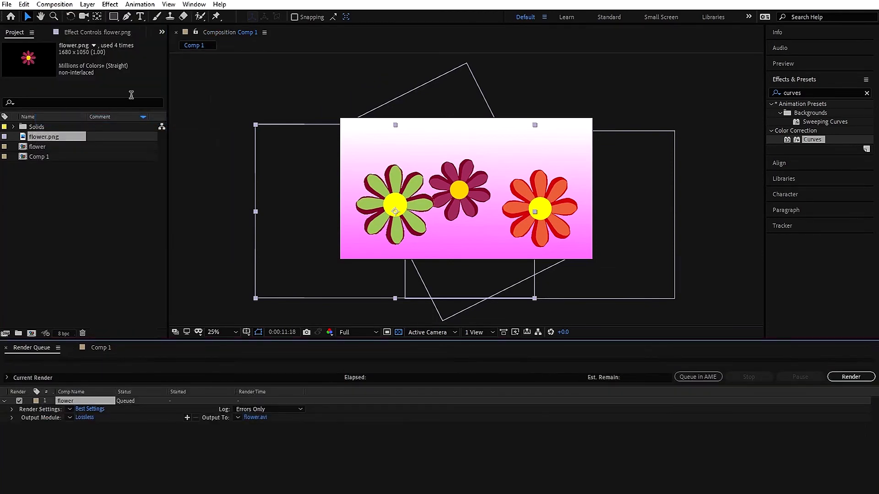
left_click(87, 419)
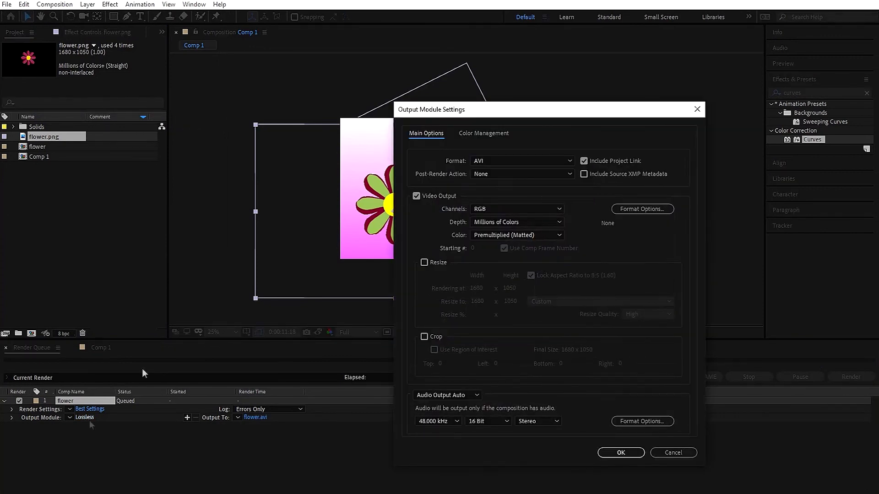
left_click(487, 210)
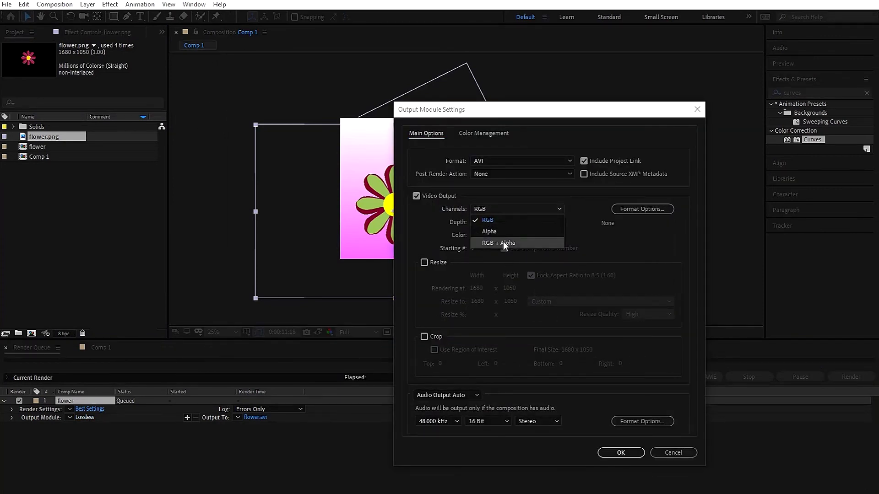
left_click(495, 220)
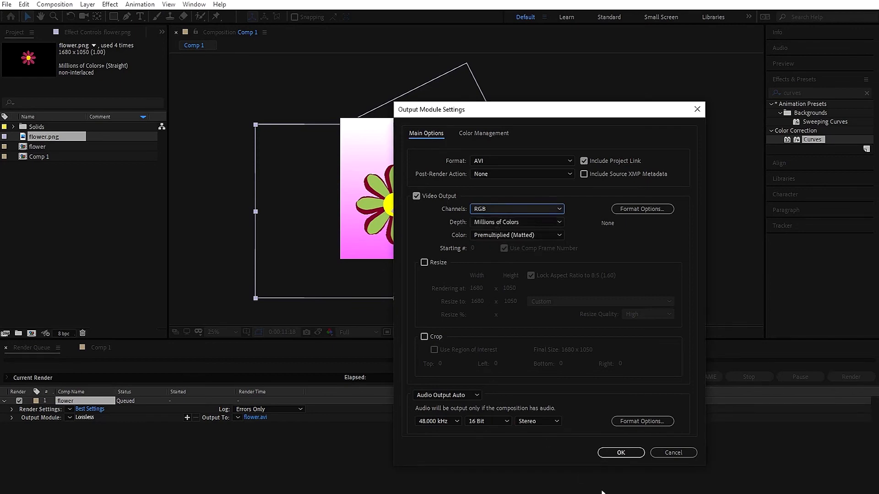
left_click(614, 455)
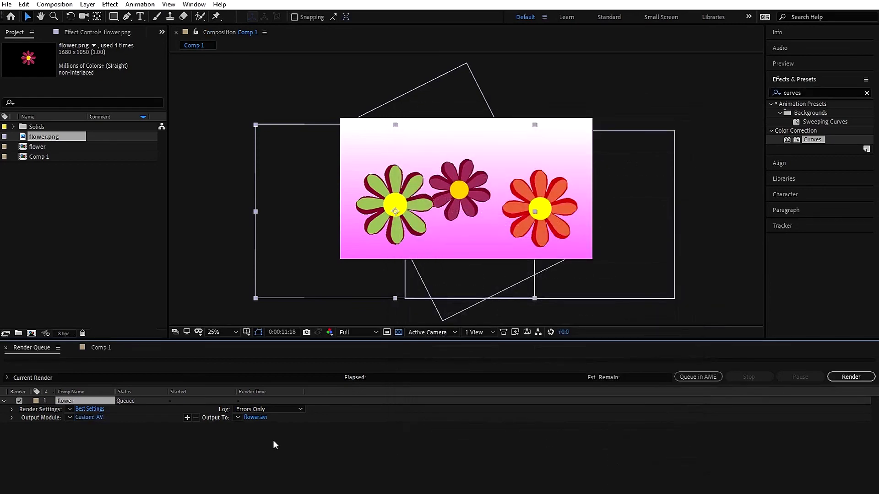
Check the flower.avi output destination without changing it, then return to the Comp 1 timeline
left_click(255, 417)
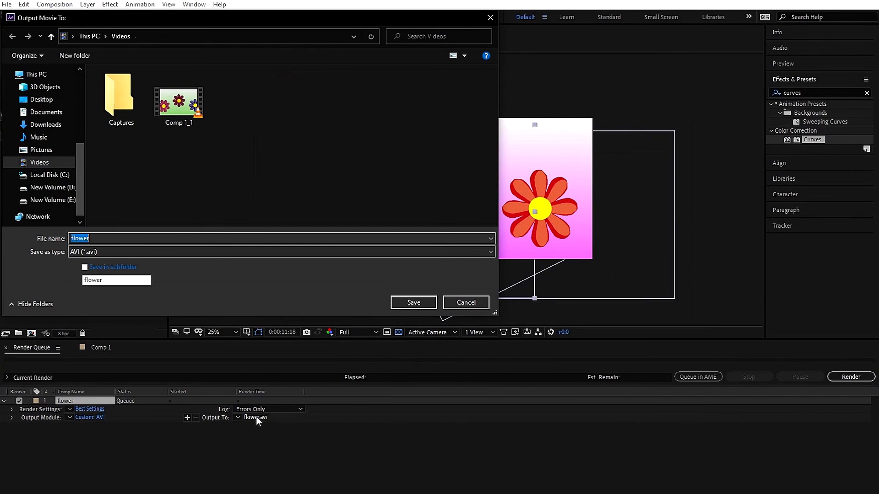
left_click(470, 304)
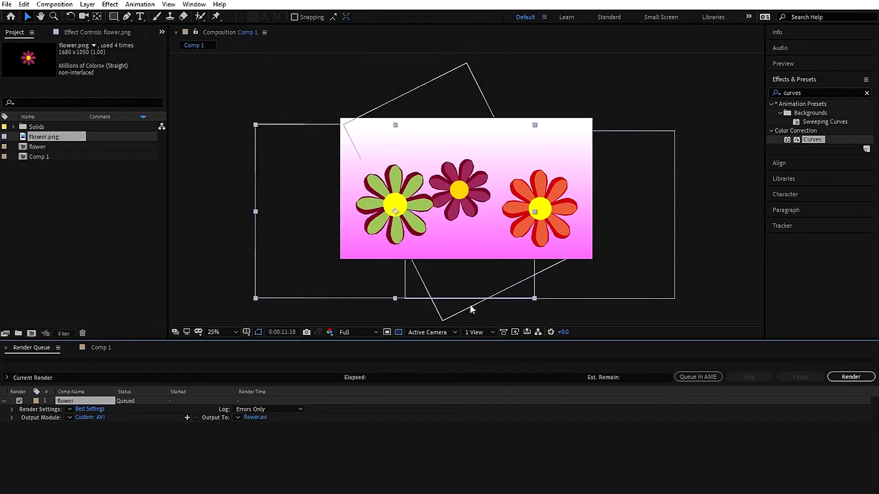
left_click(109, 349)
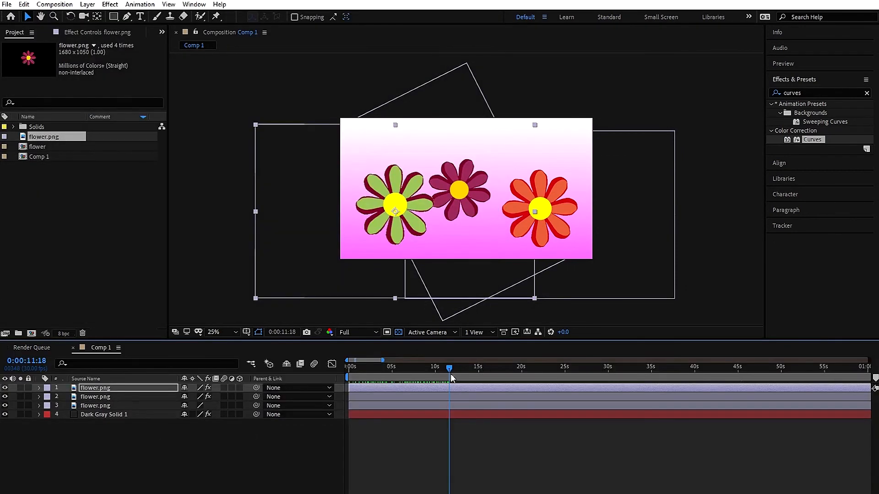
Shorten the work area to end near 10.5 seconds and start rendering the queued flower item
left_click_drag(381, 360, 362, 376)
left_click_drag(872, 360, 372, 343)
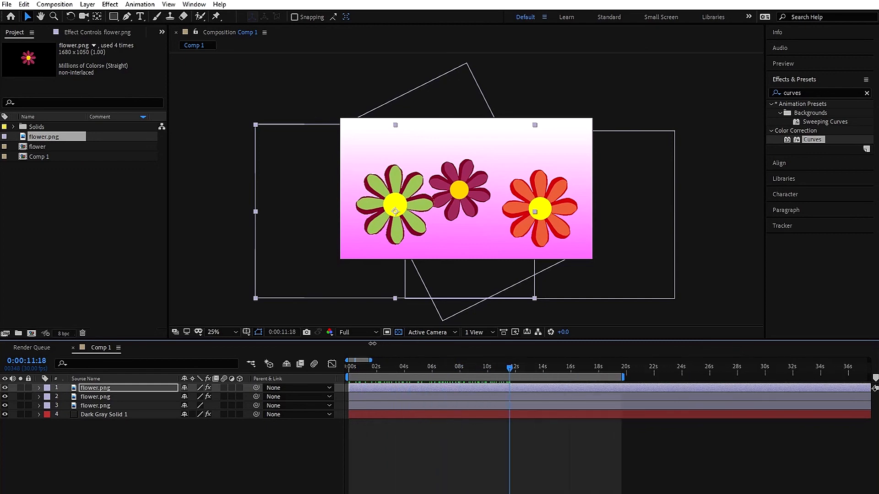
left_click(488, 368)
left_click_drag(622, 377, 489, 377)
left_click(32, 348)
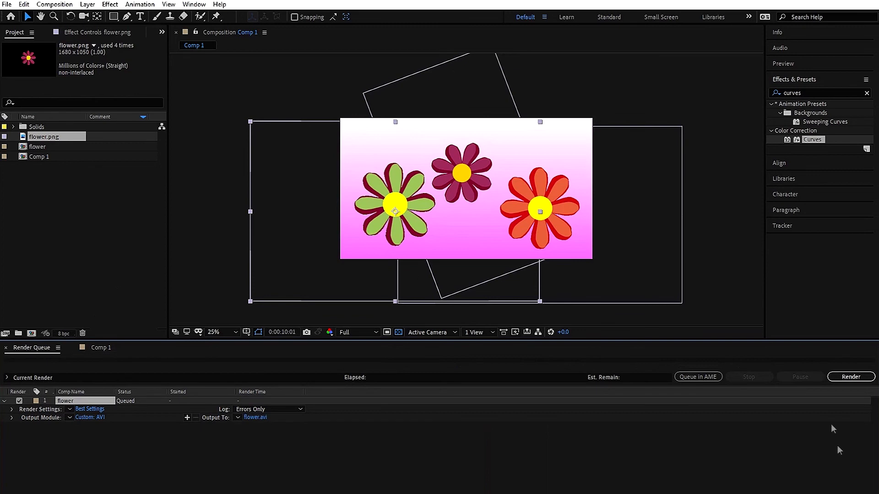
left_click(843, 378)
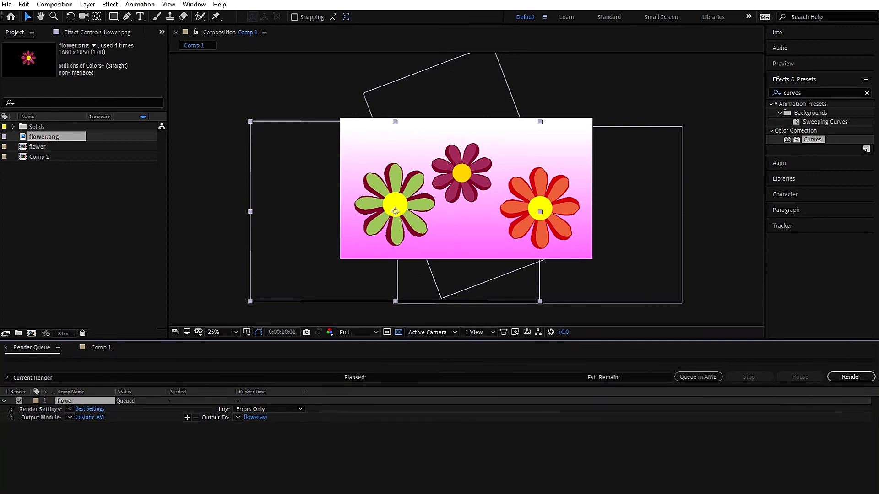